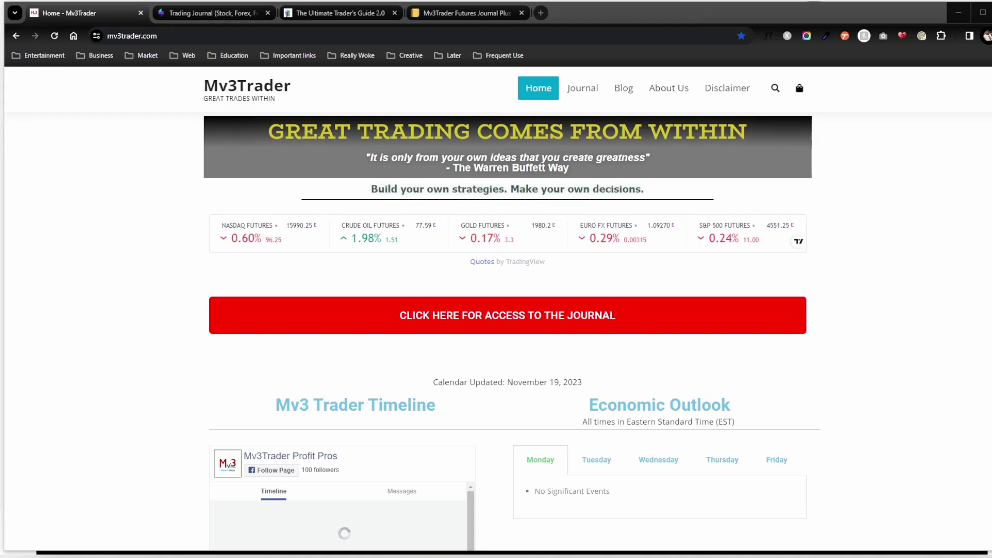
# Step: From the TraderSync home page, open and scroll the Trading Journal video tutorials
pyautogui.click(195, 19)
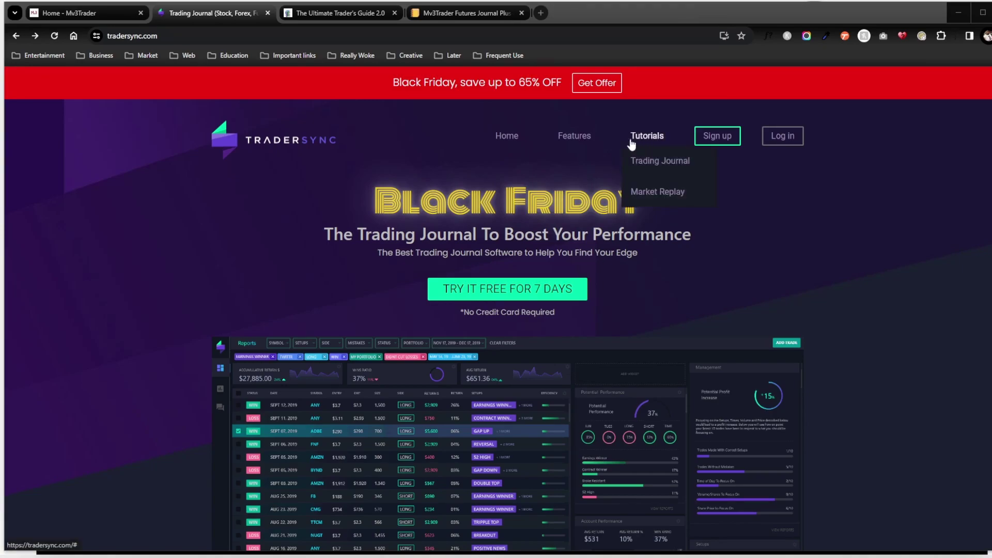
pyautogui.moveTo(625, 133)
pyautogui.click(641, 138)
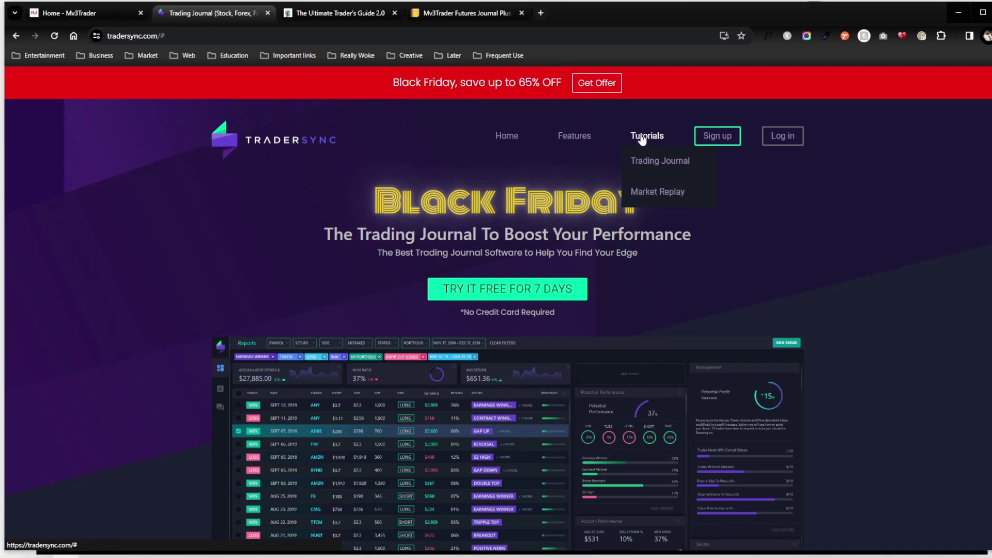
pyautogui.click(643, 161)
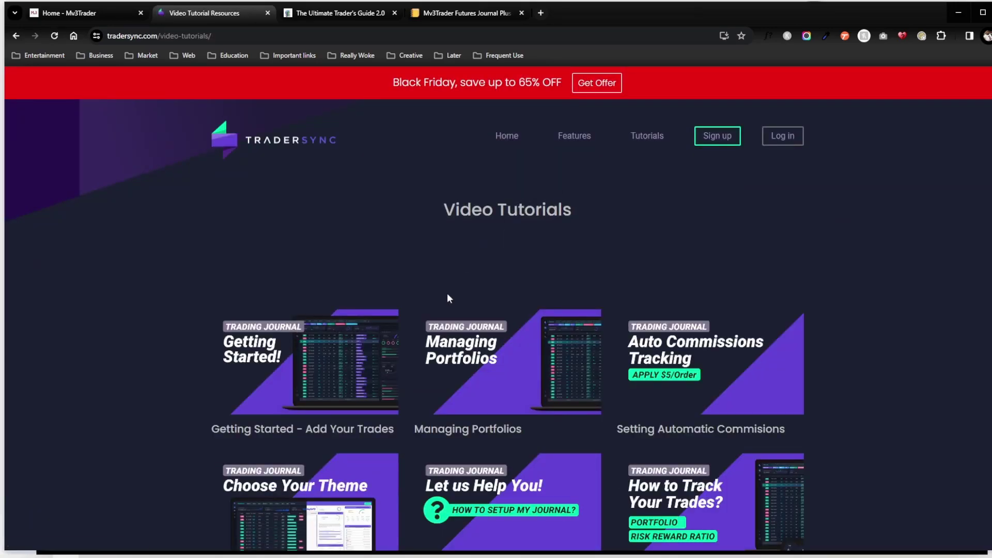
pyautogui.scroll(-10, 447, 294)
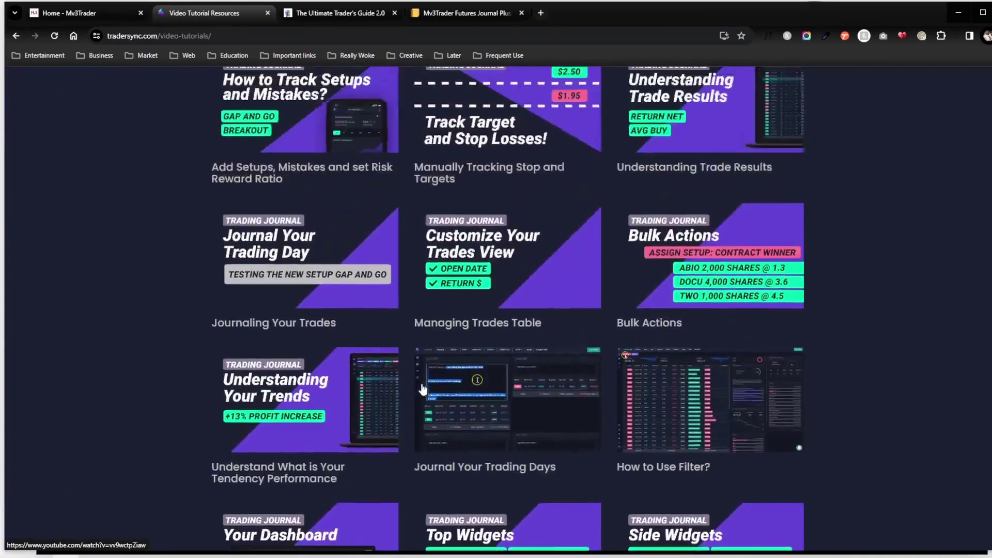
pyautogui.scroll(10, 422, 382)
# Step: Open the Market Replay video tutorials page and scroll through it
pyautogui.moveTo(639, 141)
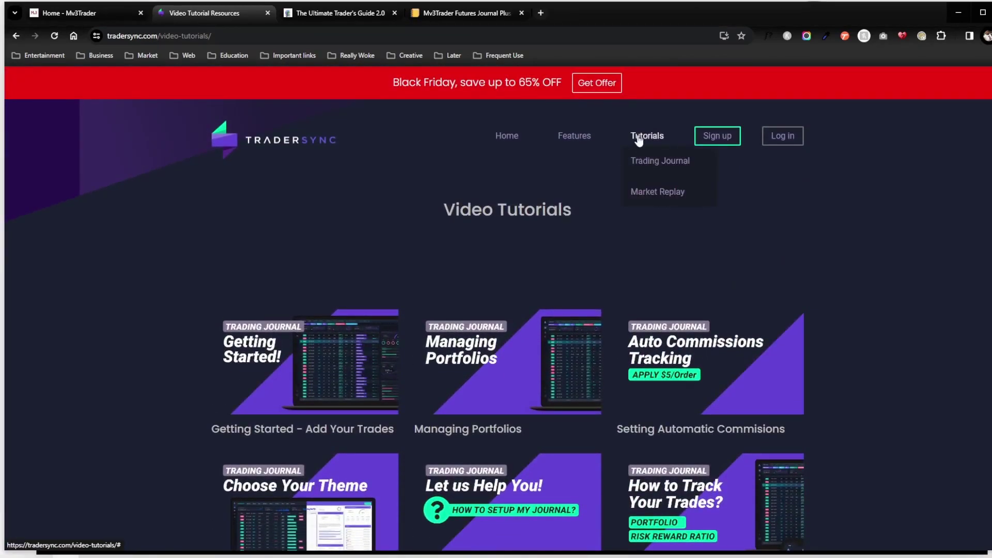
pyautogui.click(656, 194)
pyautogui.scroll(-8, 498, 233)
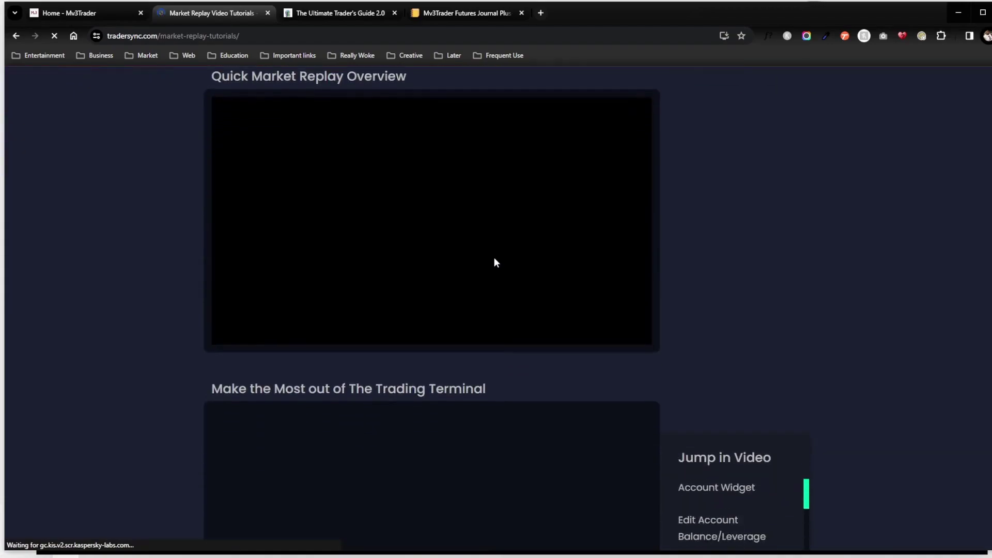
pyautogui.scroll(8, 495, 265)
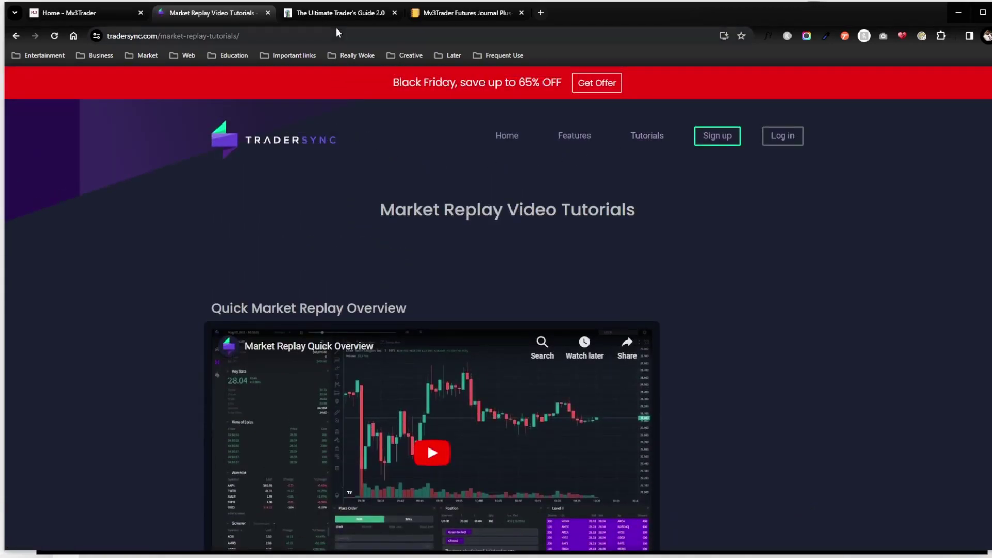
# Step: Open the Tue Nov 21 trading-day summary from the Trading Calendar and scroll through its peek page
pyautogui.click(92, 13)
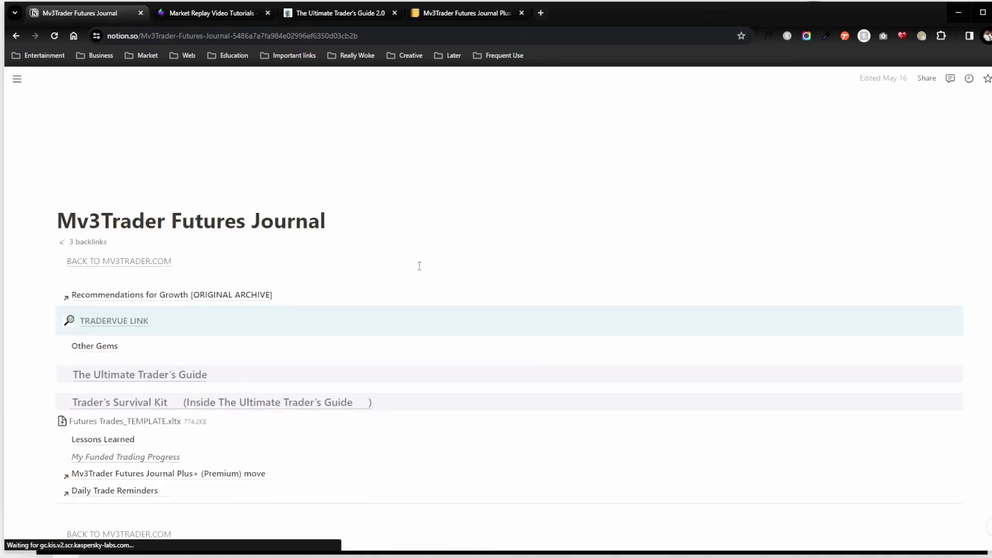
pyautogui.scroll(-6, 421, 300)
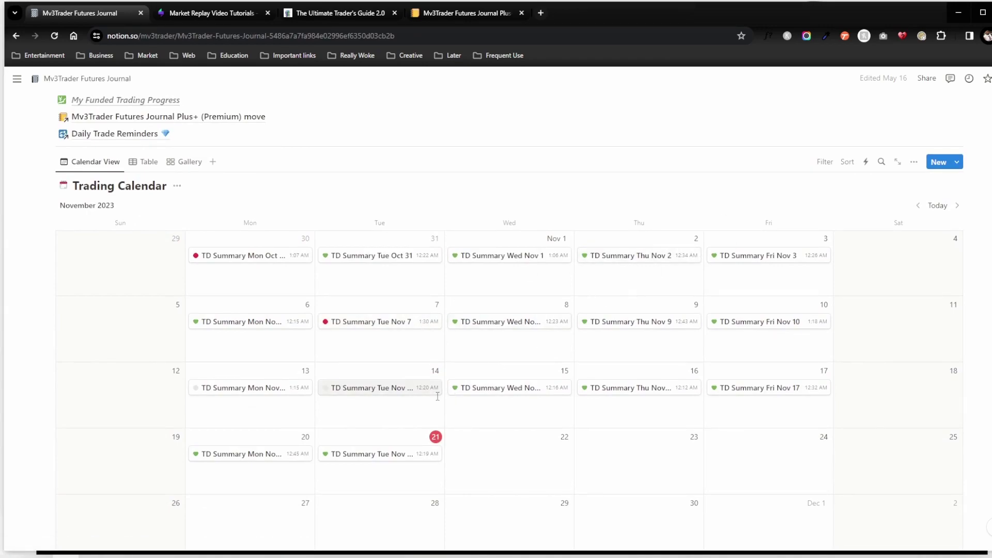
pyautogui.click(360, 454)
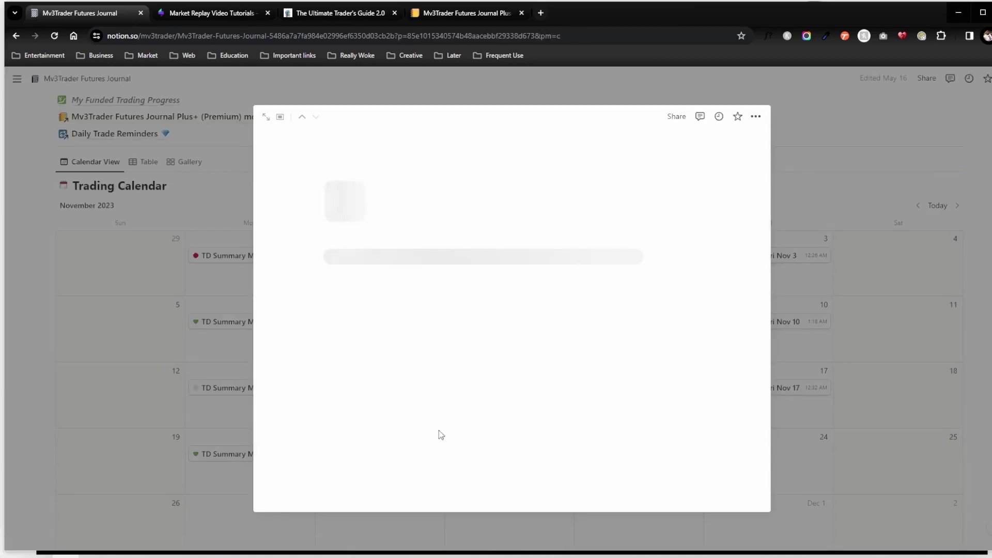
pyautogui.scroll(-6, 472, 387)
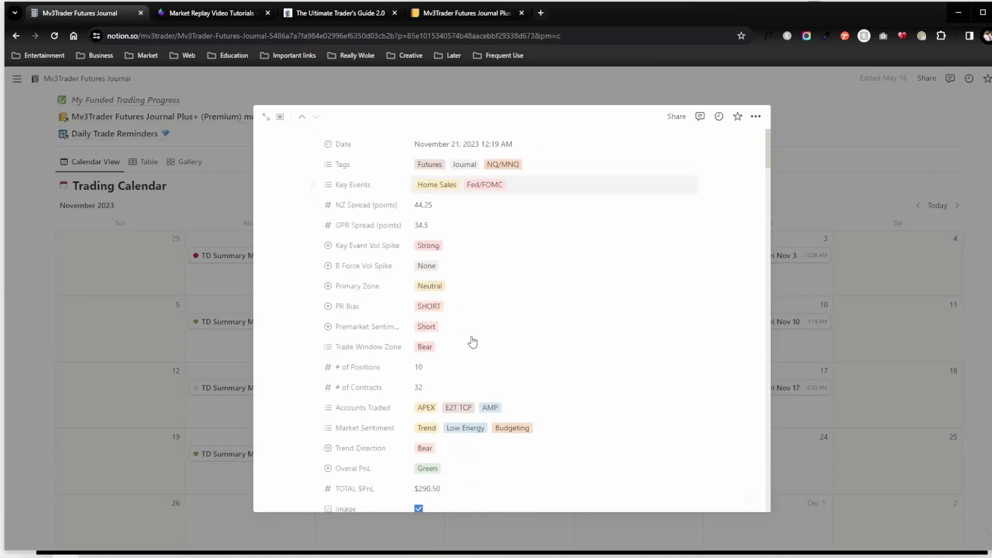
pyautogui.scroll(-20, 472, 341)
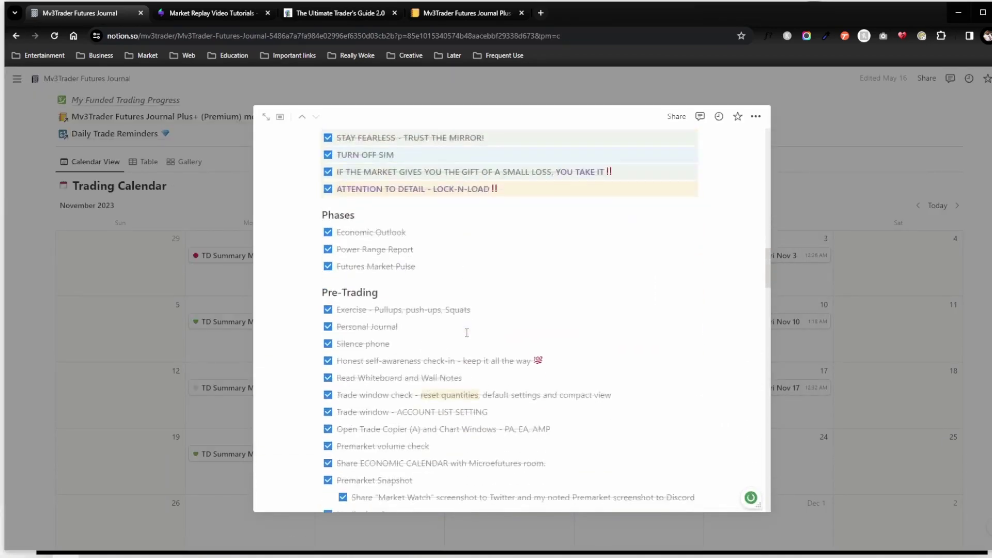
pyautogui.scroll(-15, 463, 327)
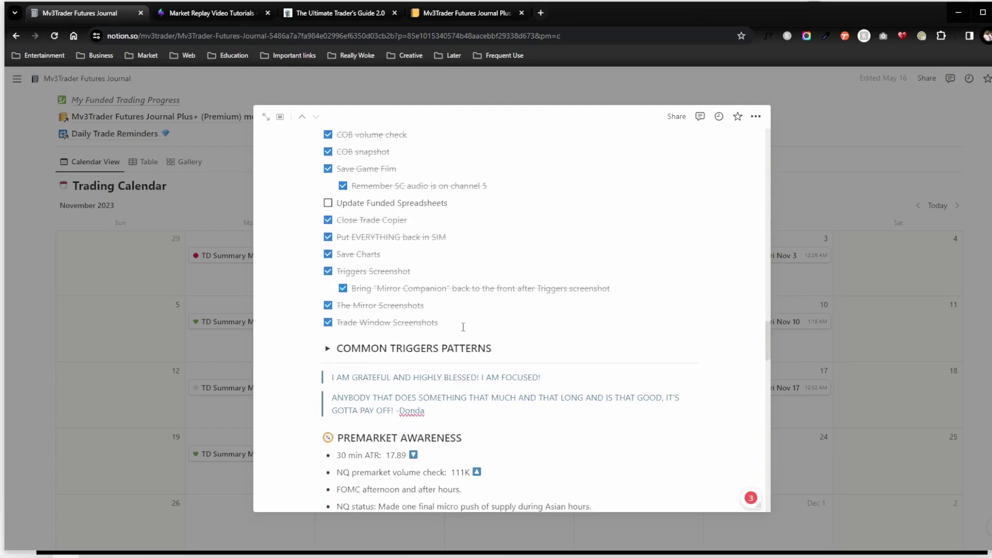
pyautogui.scroll(-10, 463, 326)
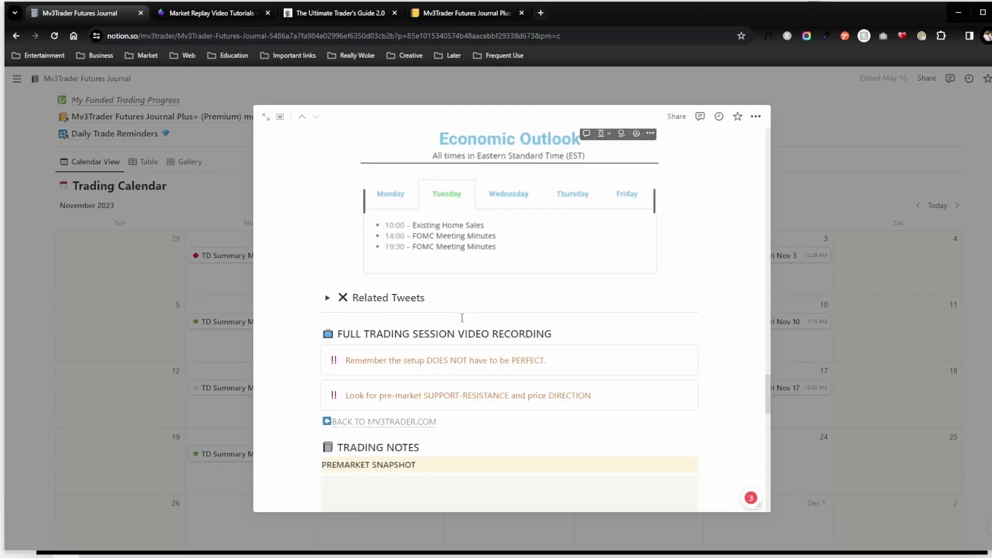
pyautogui.scroll(-10, 462, 322)
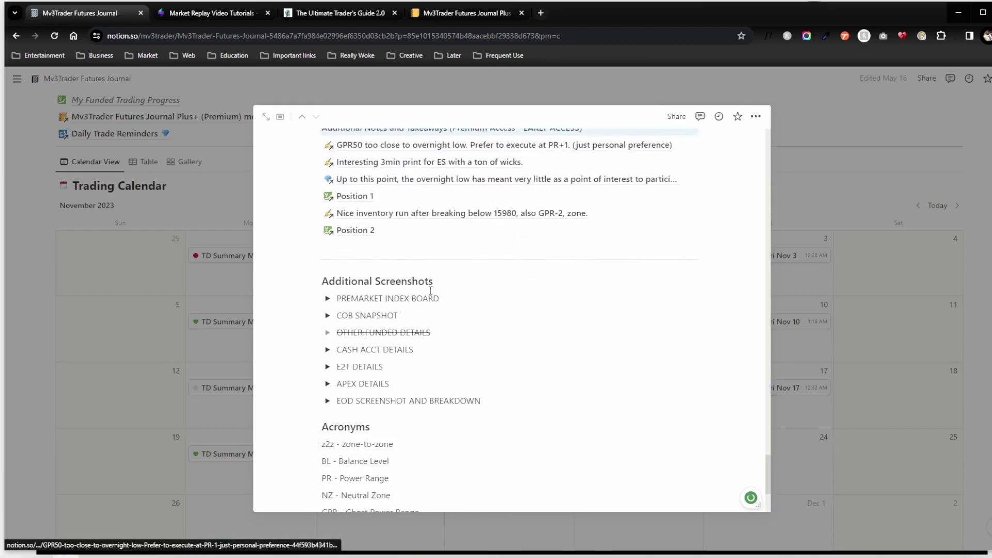
pyautogui.scroll(1, 429, 292)
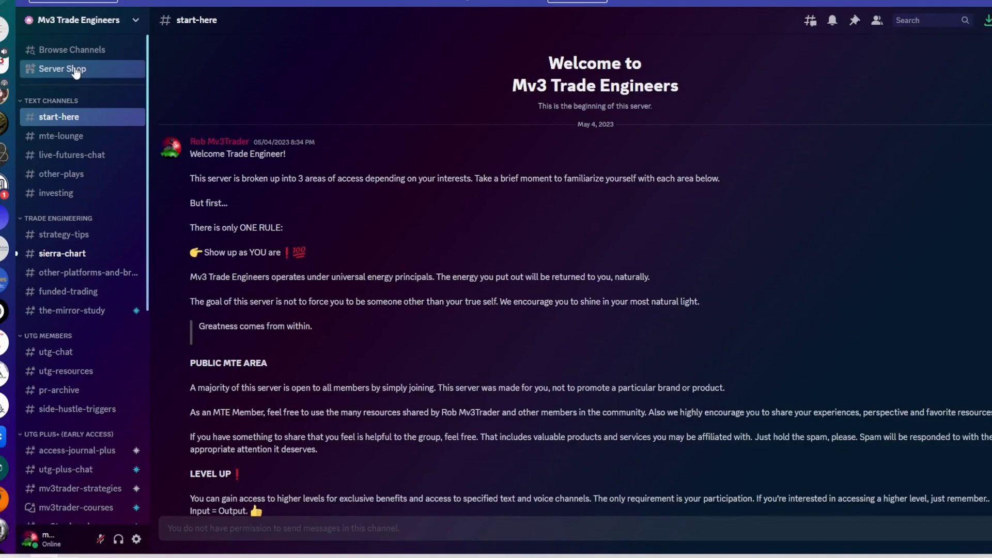
# Step: Open the Mv3 Trade Engineers Server Shop and scroll to the Ultimate Trader's Guide Plus+ card
pyautogui.click(76, 73)
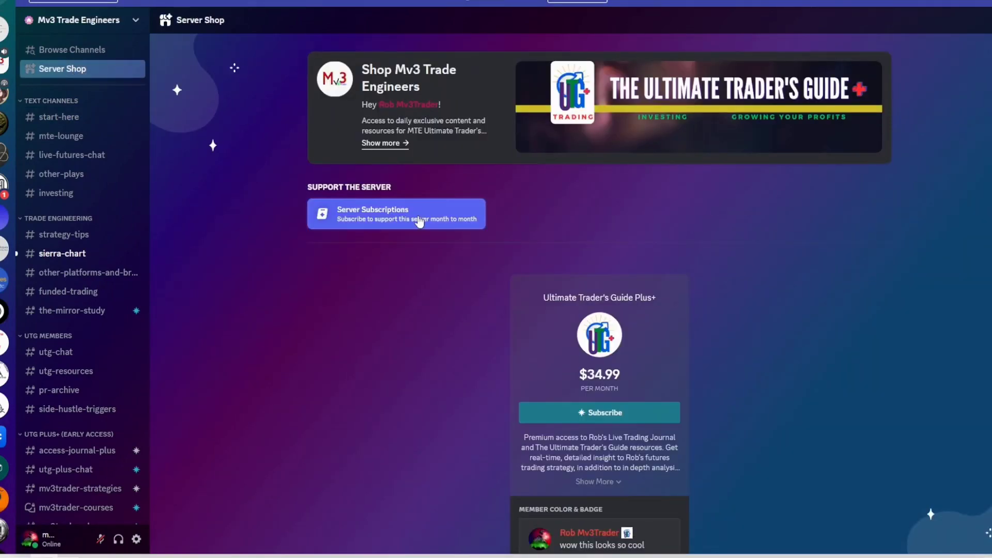
pyautogui.scroll(-5, 449, 264)
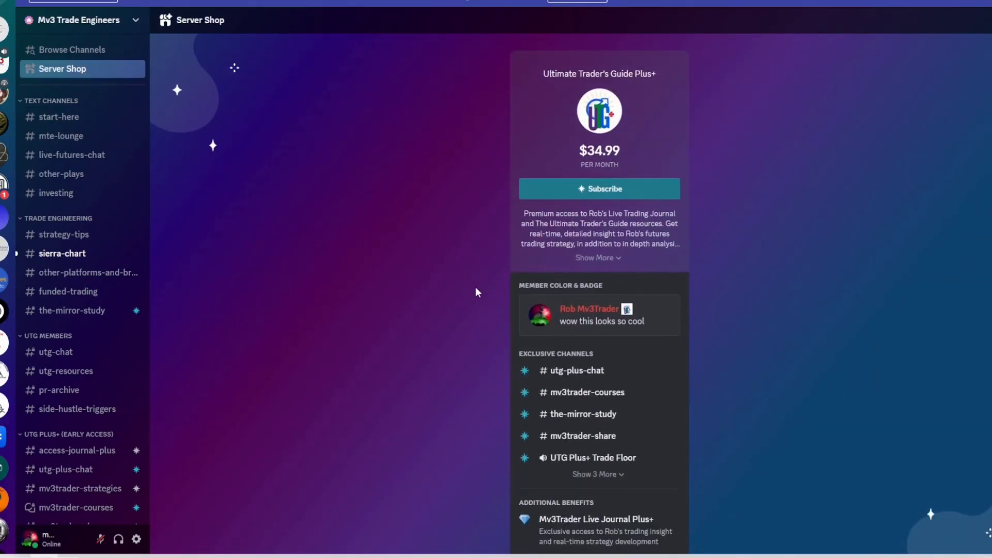
pyautogui.scroll(-1, 483, 288)
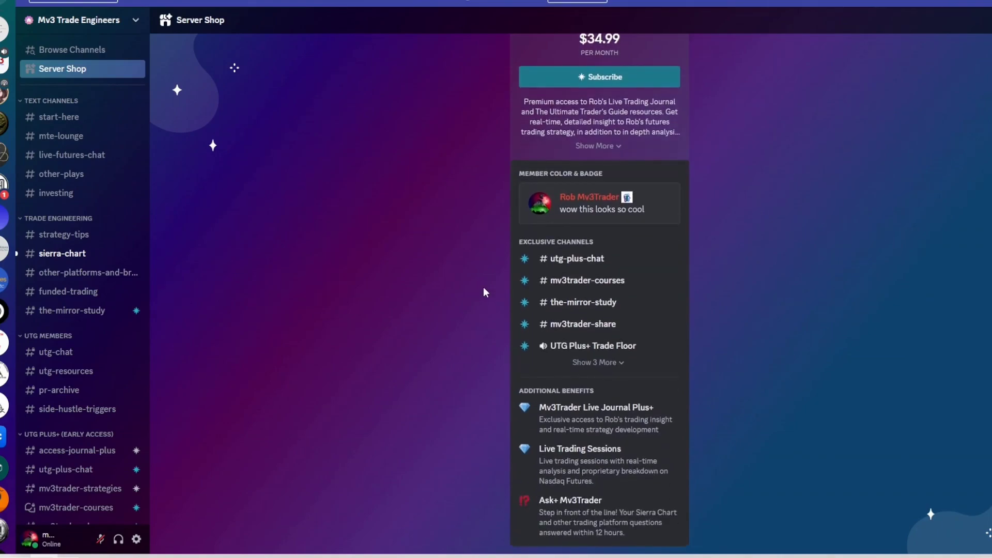
# Step: Start the Plus+ subscription, then open Position 2 full-screen and review its properties, notes and screenshot
pyautogui.click(570, 83)
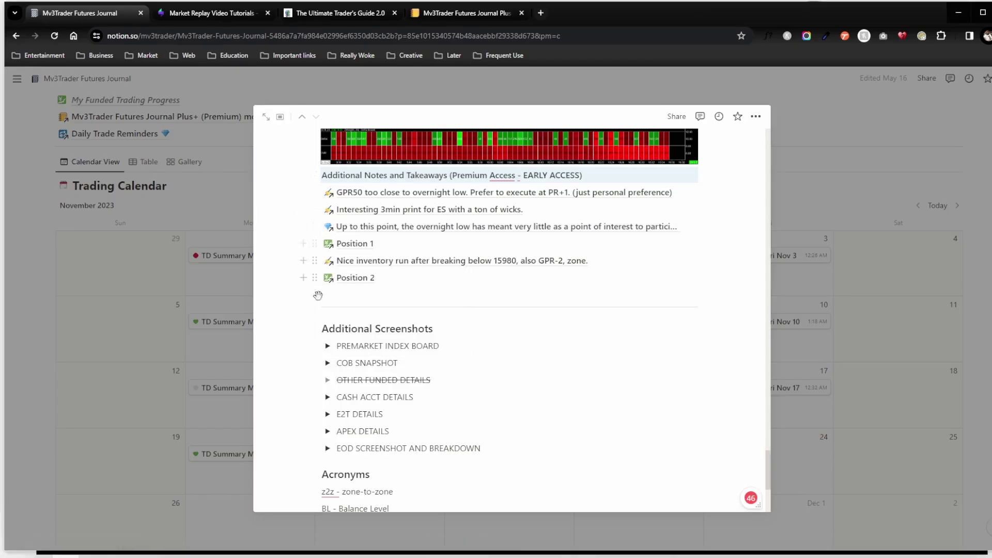
pyautogui.click(356, 282)
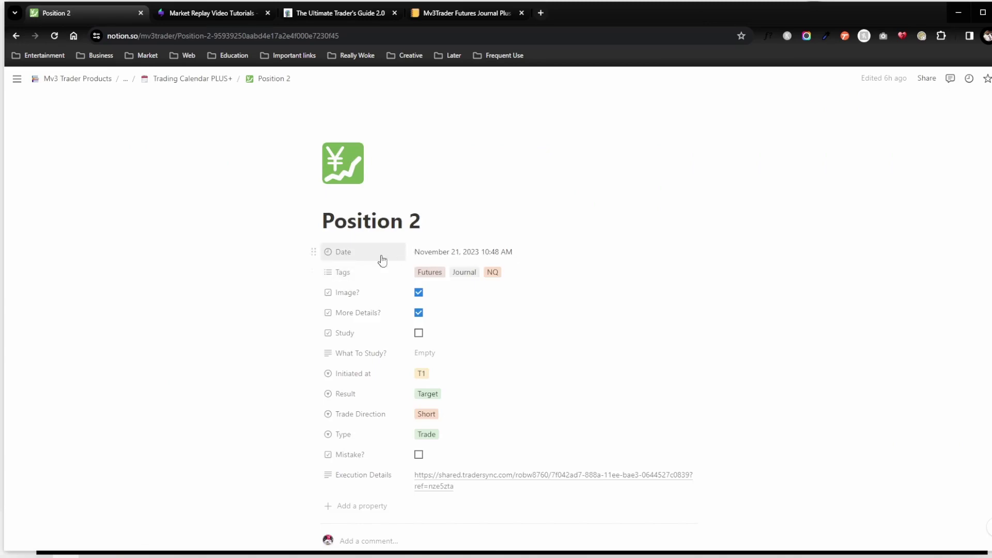
pyautogui.scroll(-2, 288, 236)
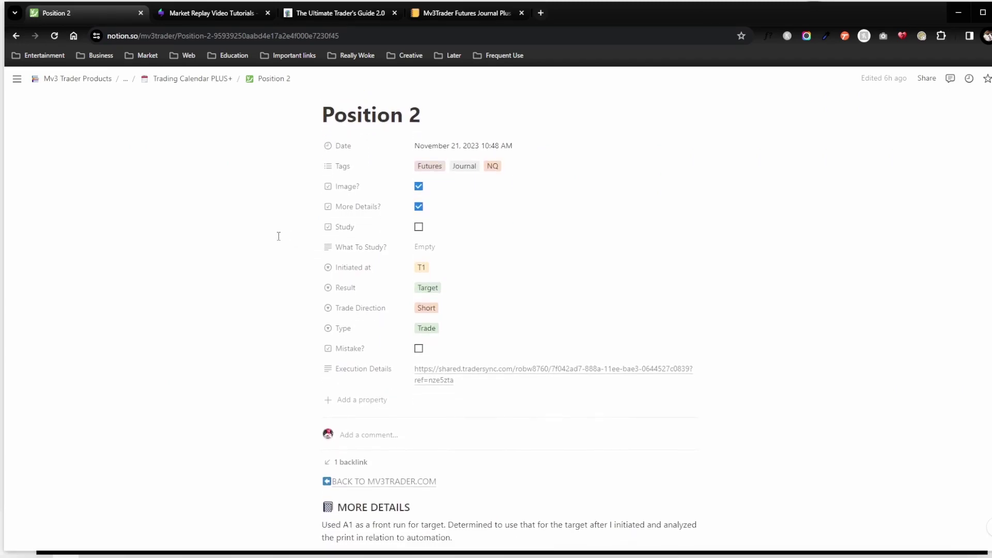
pyautogui.scroll(-6, 275, 233)
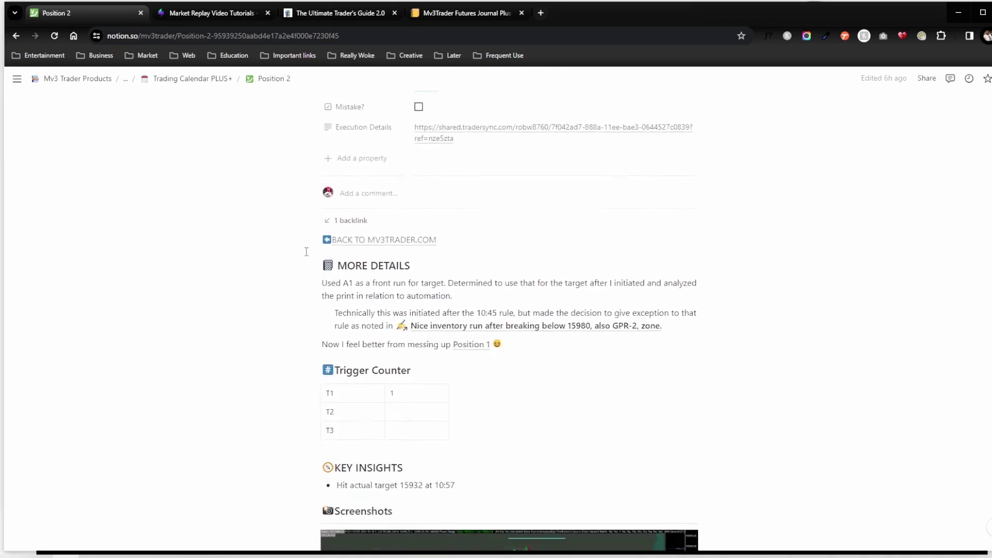
pyautogui.scroll(-4, 345, 325)
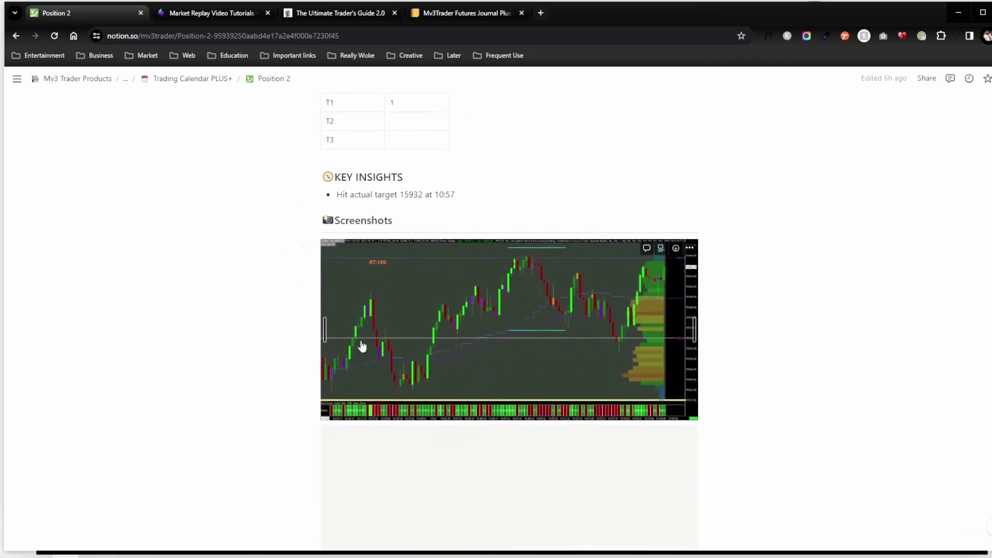
pyautogui.scroll(9, 347, 321)
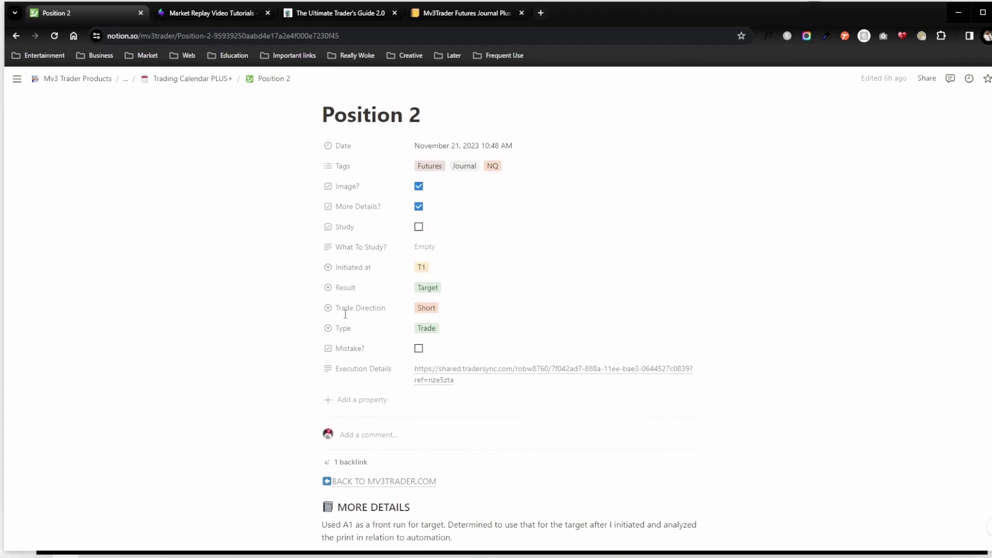
pyautogui.scroll(-7, 351, 316)
pyautogui.scroll(4, 365, 412)
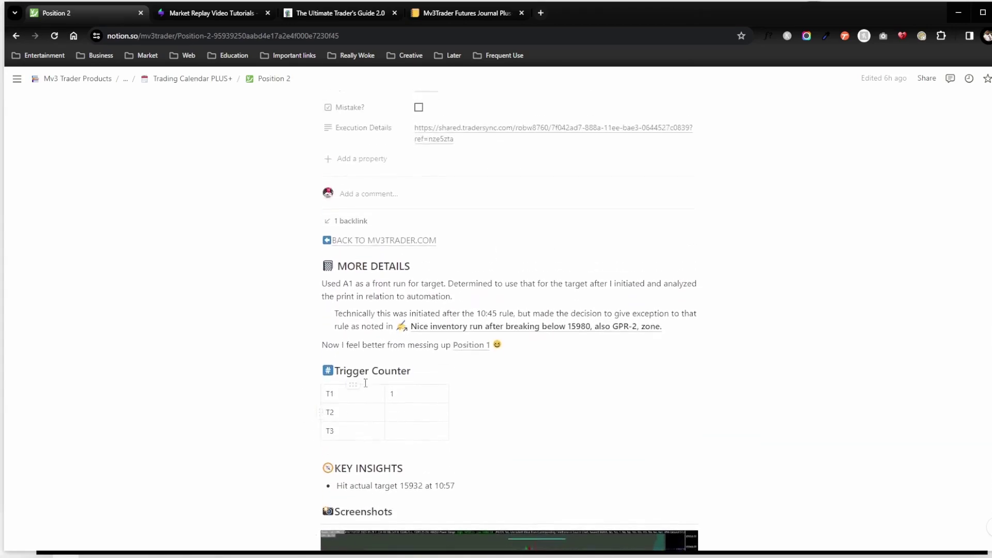
pyautogui.scroll(2, 365, 383)
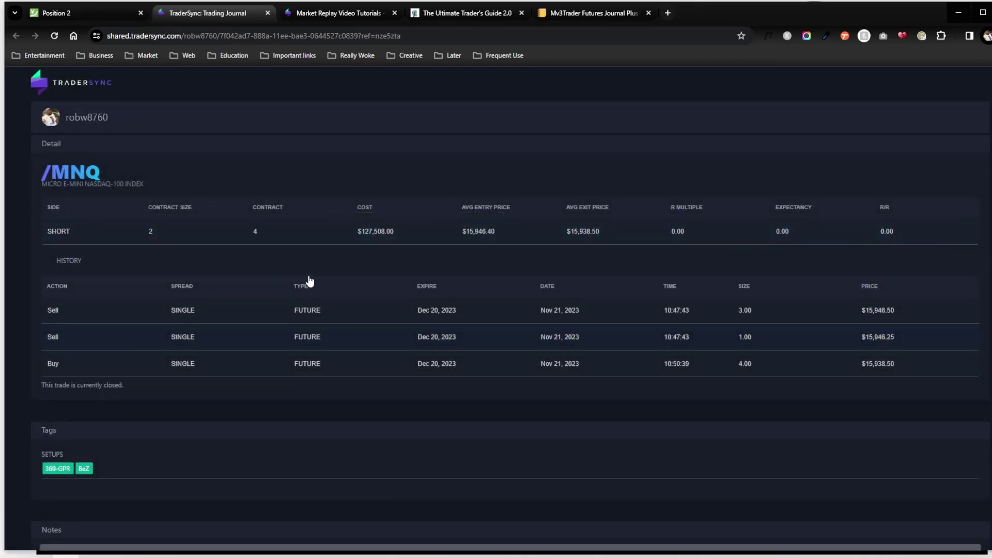
# Step: Scroll the shared /MNQ short trade page to review its $15,946.40 entry and $15,938.50 exit
pyautogui.scroll(-1, 321, 343)
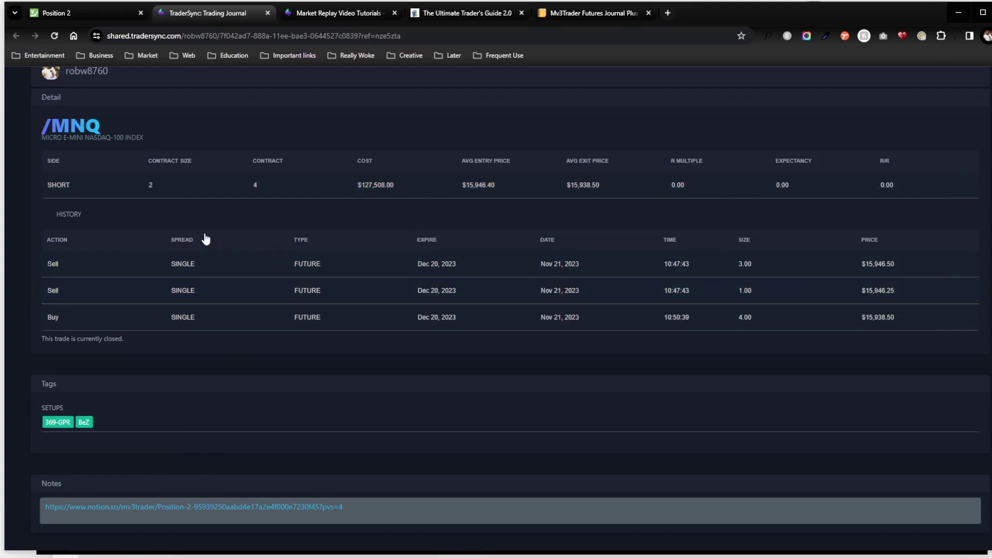
pyautogui.scroll(2, 186, 228)
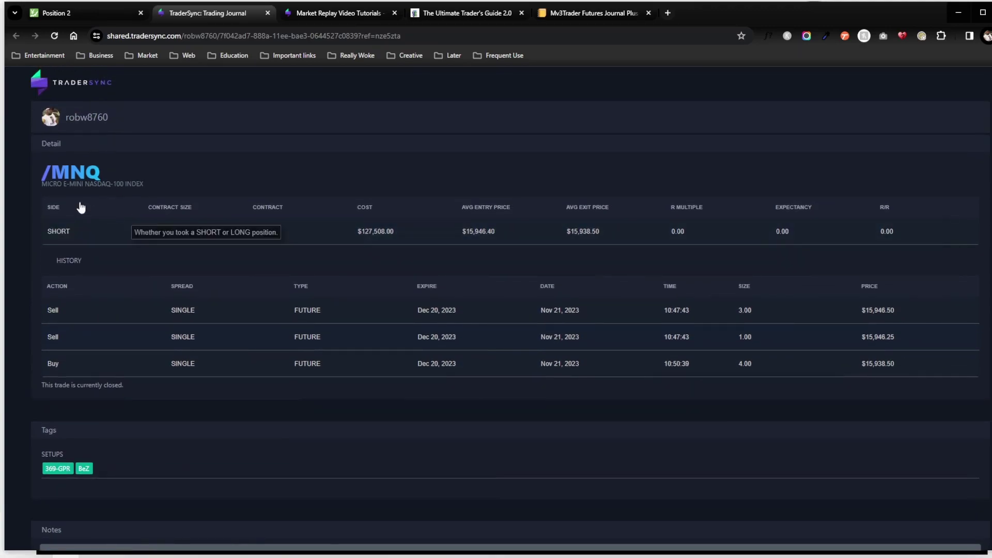
# Step: Go to tradersync.com, log in, and reach the dashboard listing 44 /MNQ Sierra Chart trades
pyautogui.click(69, 89)
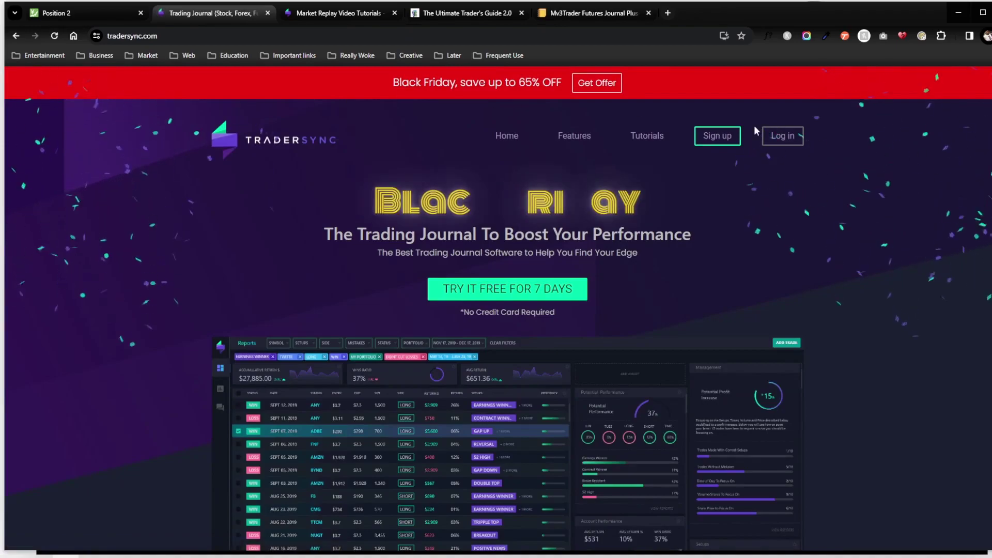
pyautogui.click(781, 135)
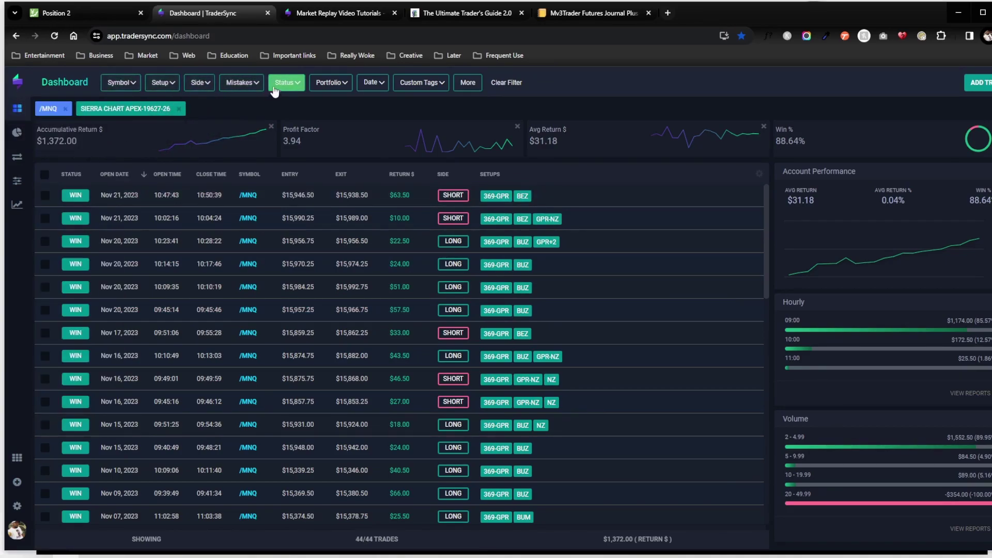
pyautogui.moveTo(24, 119)
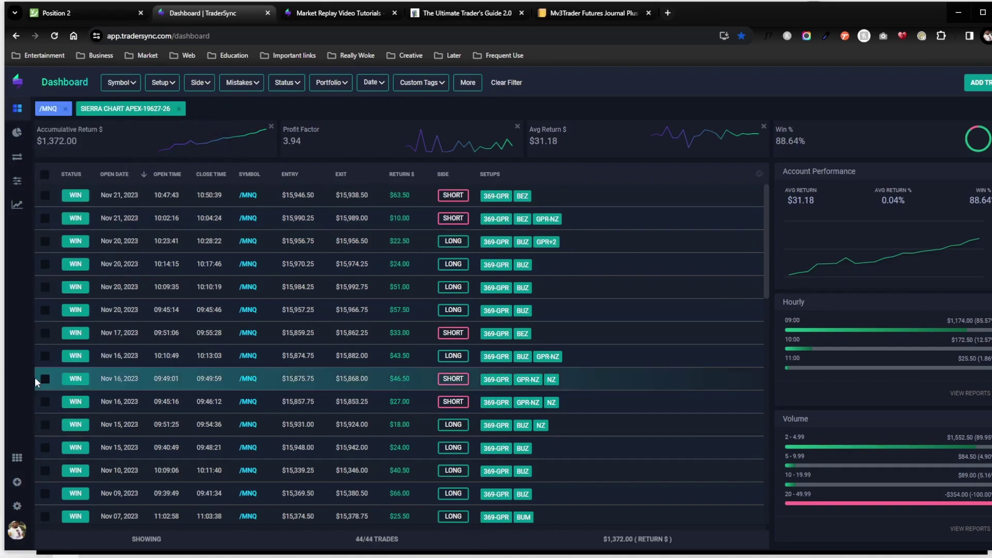
pyautogui.moveTo(21, 504)
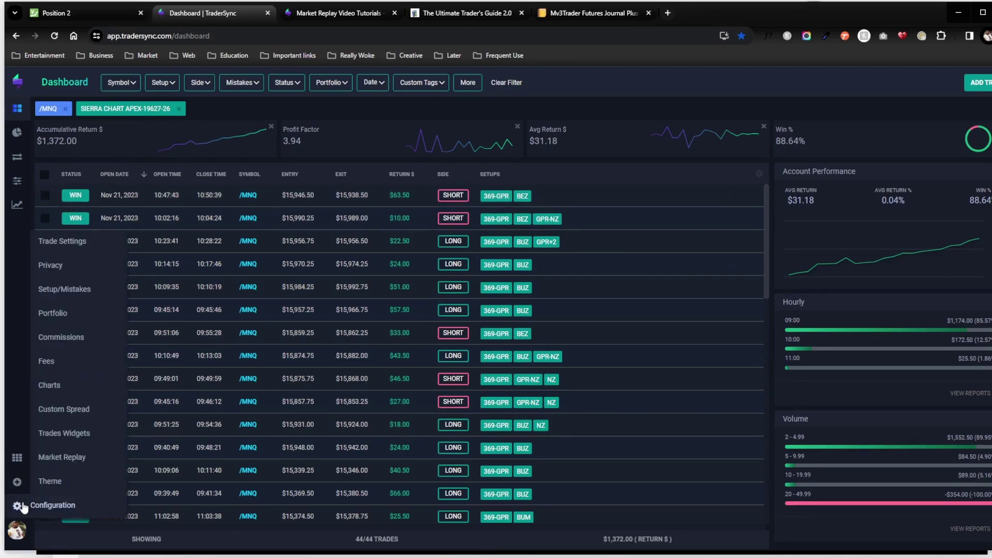
# Step: Review the portfolio list, then the $0.6 per contract futures commission for Sierra Chart
pyautogui.click(54, 314)
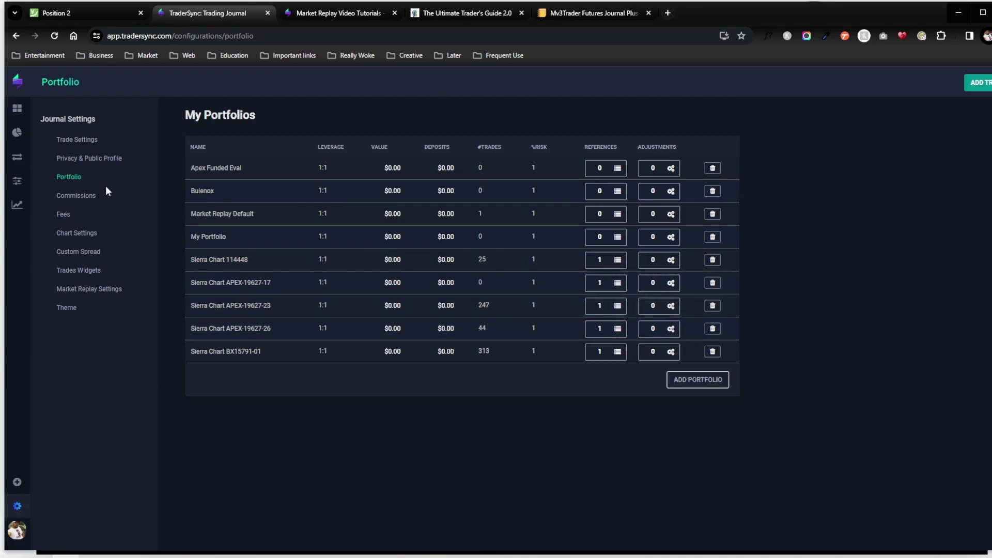
pyautogui.click(77, 196)
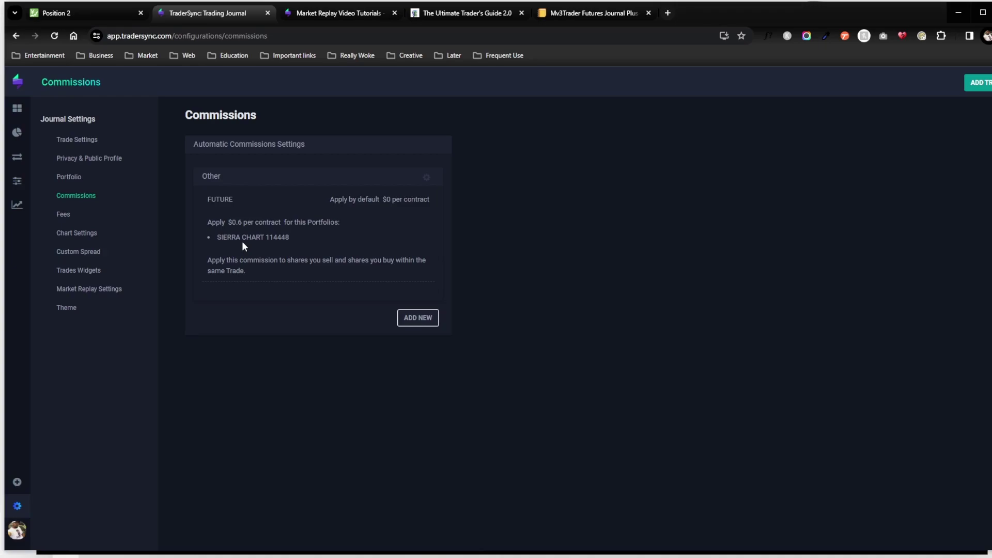
# Step: Check Fees and Privacy settings, then Trade Settings showing 'Split when possible' grouping and Close Date reports
pyautogui.click(64, 215)
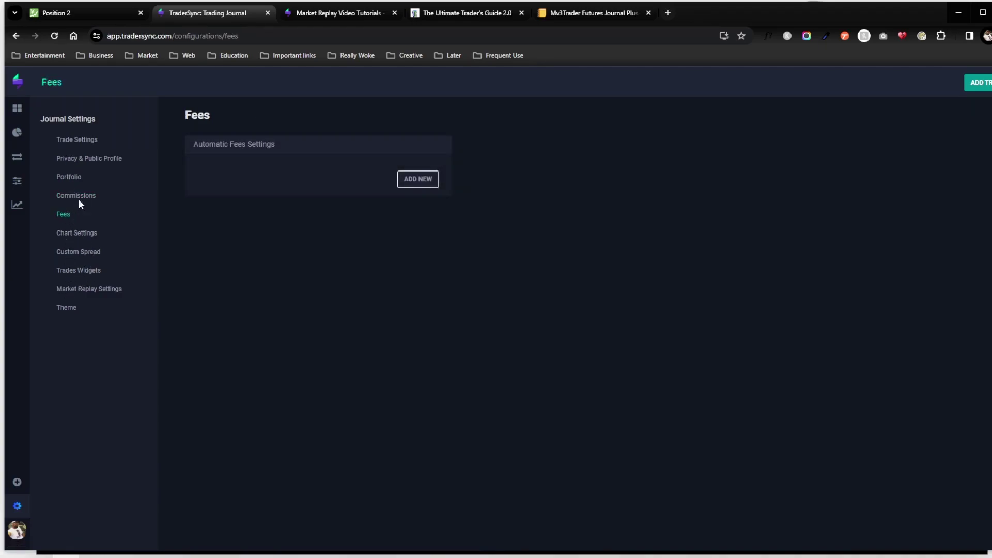
pyautogui.click(75, 162)
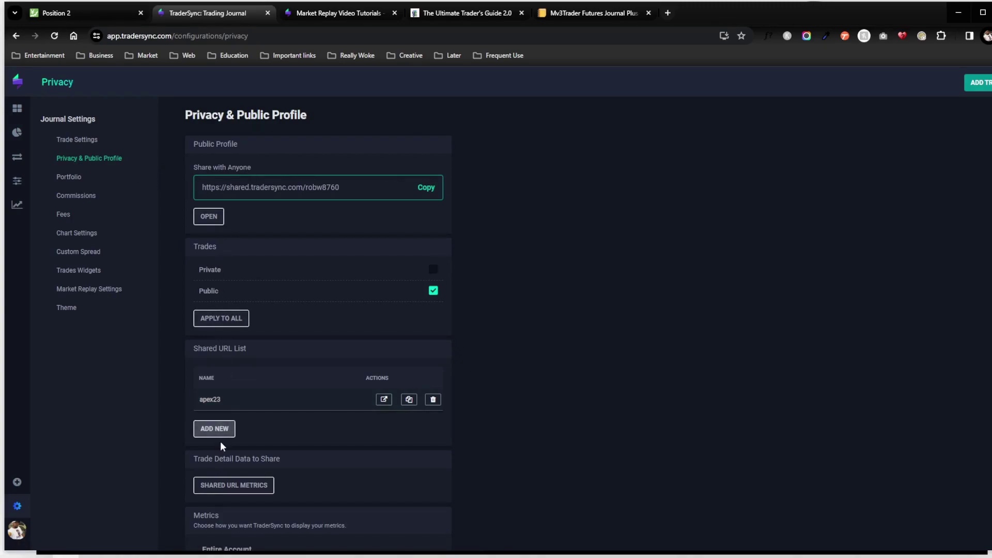
pyautogui.click(77, 139)
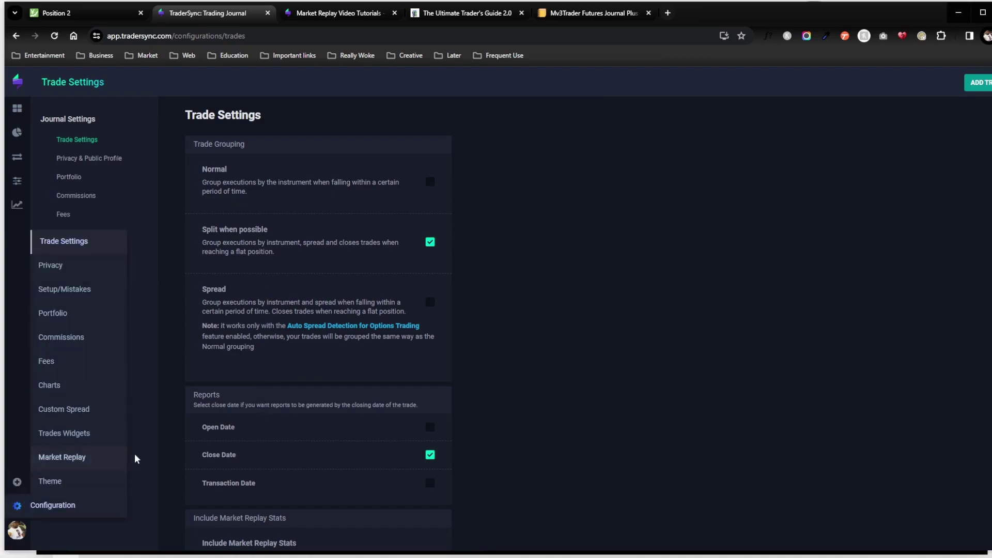
pyautogui.moveTo(44, 501)
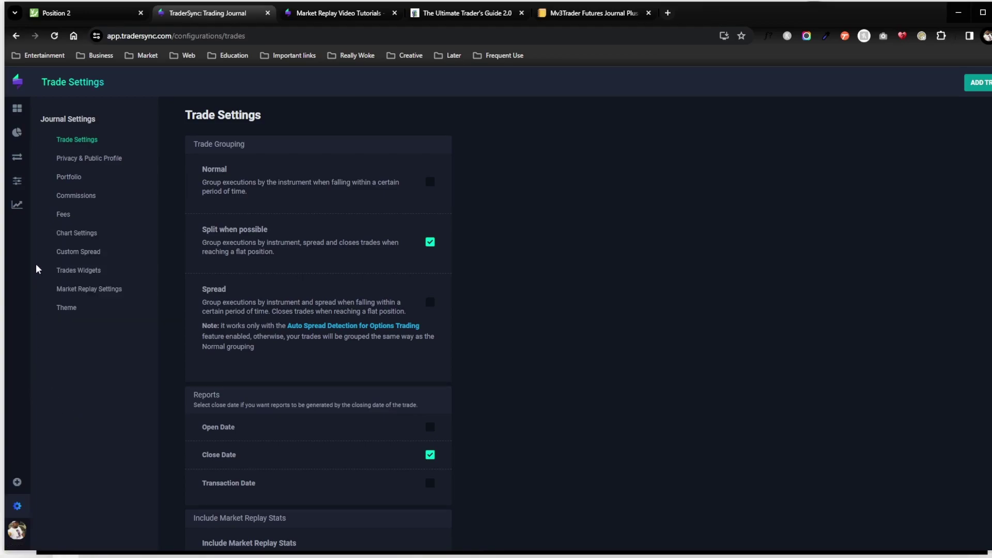
# Step: From the dashboard, open Add Trades > Broker Synchronization and scroll through the supported brokers list
pyautogui.moveTo(20, 189)
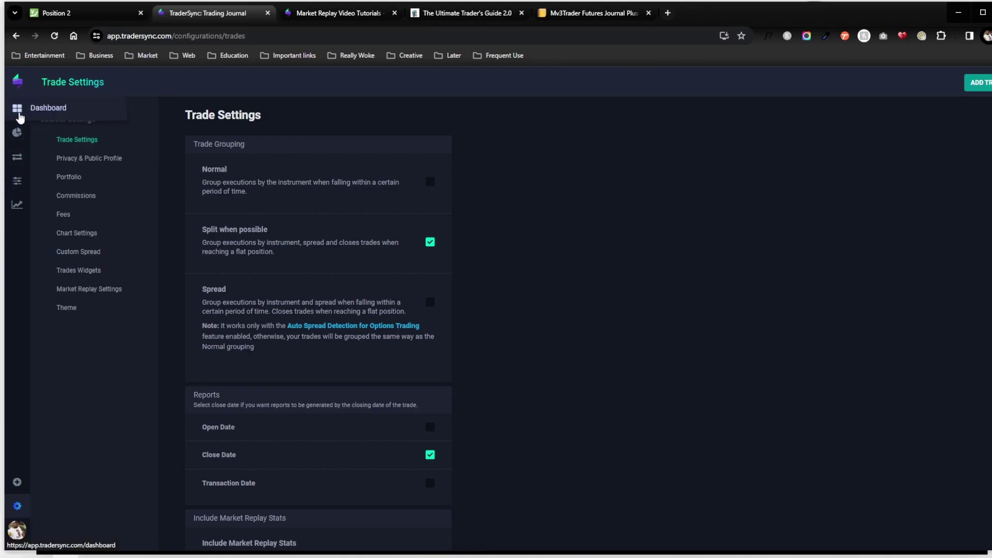
pyautogui.click(17, 117)
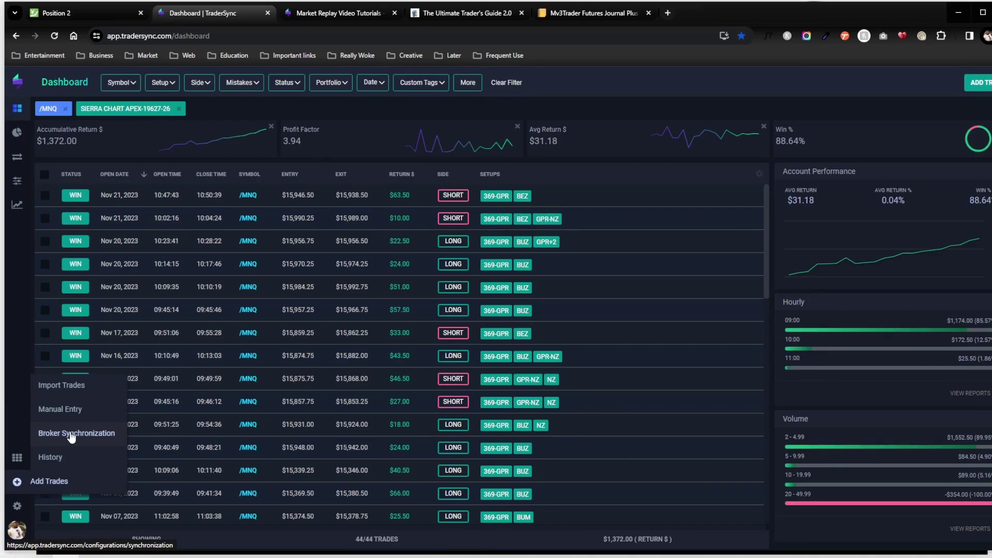
pyautogui.click(71, 437)
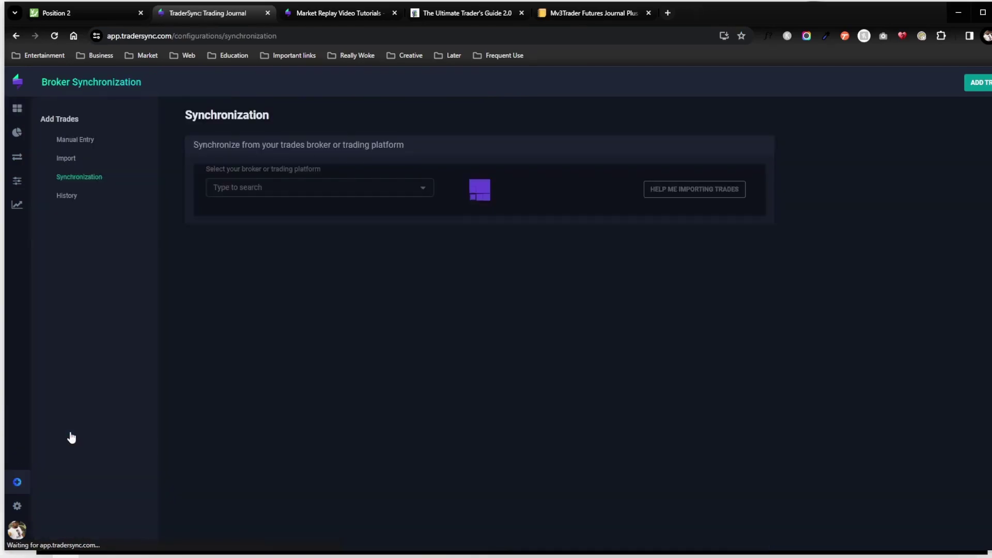
pyautogui.click(317, 188)
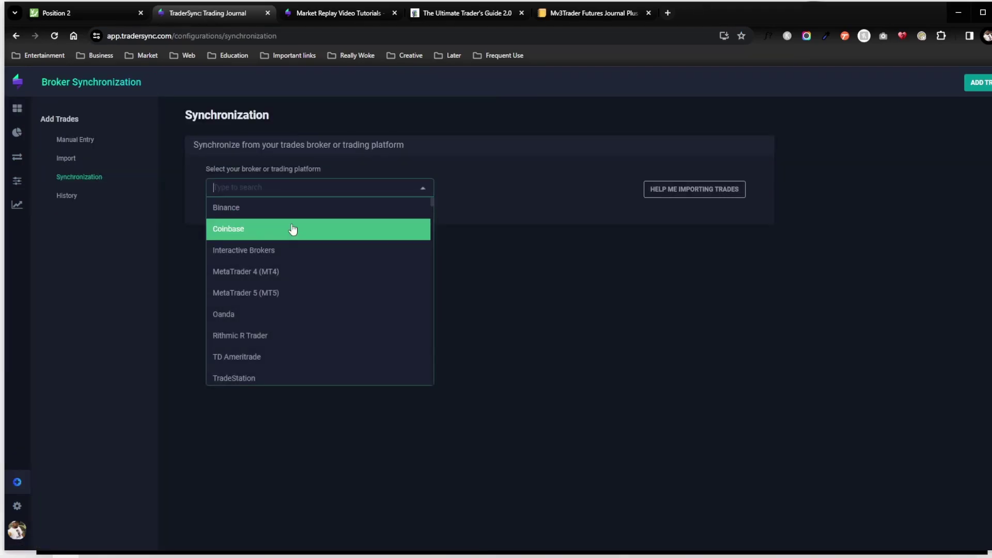
pyautogui.scroll(-3, 301, 258)
pyautogui.scroll(-3, 300, 259)
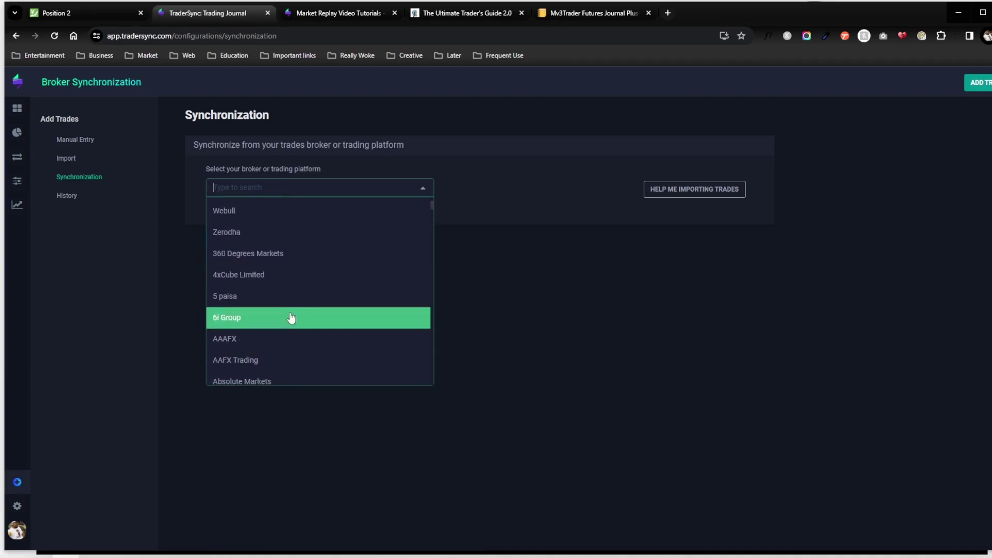
pyautogui.scroll(-3, 285, 345)
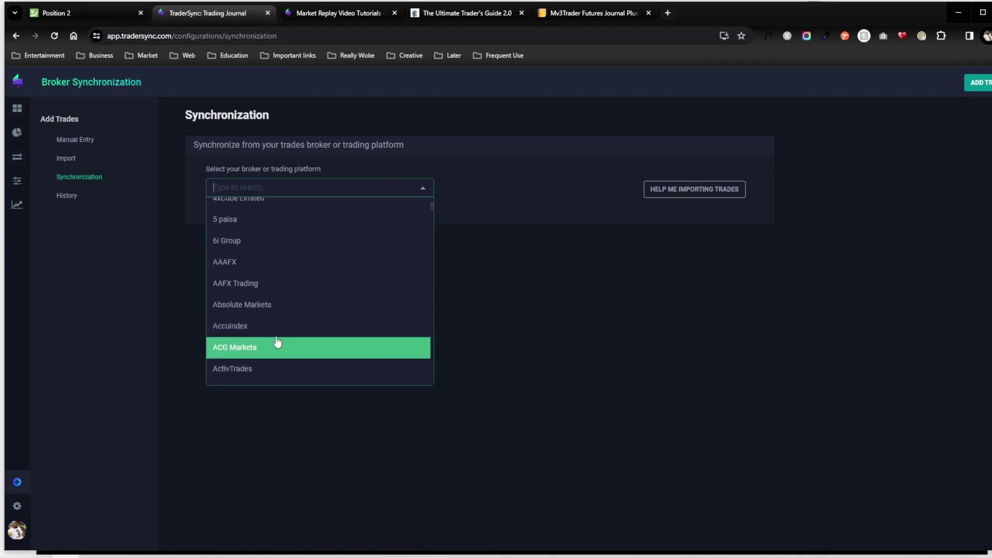
# Step: Import the 2023-11-21 Sierra Chart trade activity log file and dismiss the success notice
pyautogui.click(191, 261)
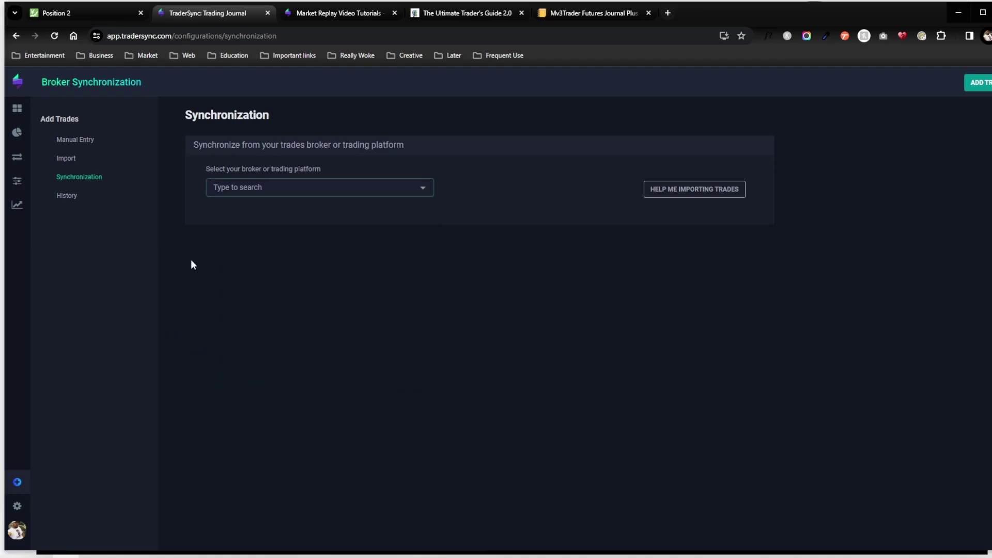
pyautogui.click(66, 159)
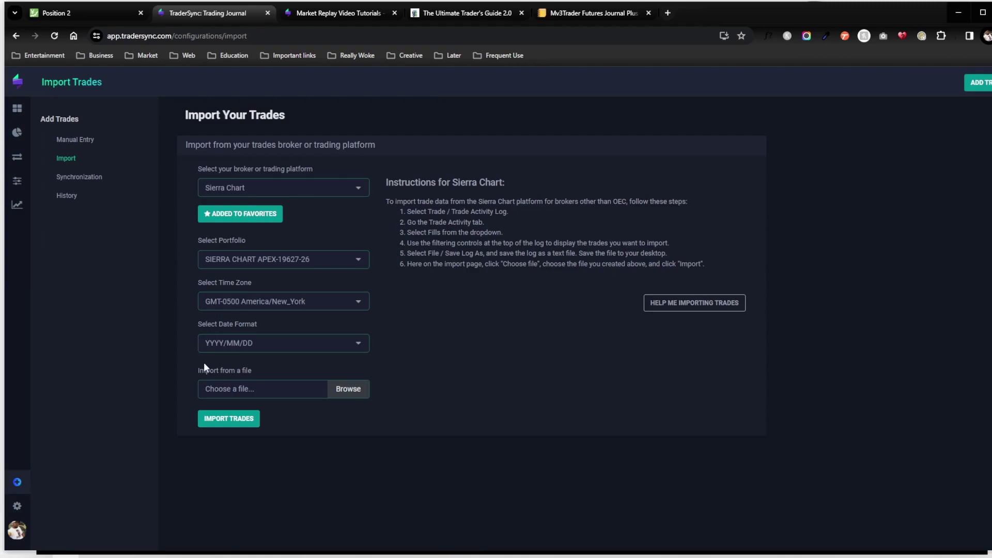
pyautogui.click(347, 392)
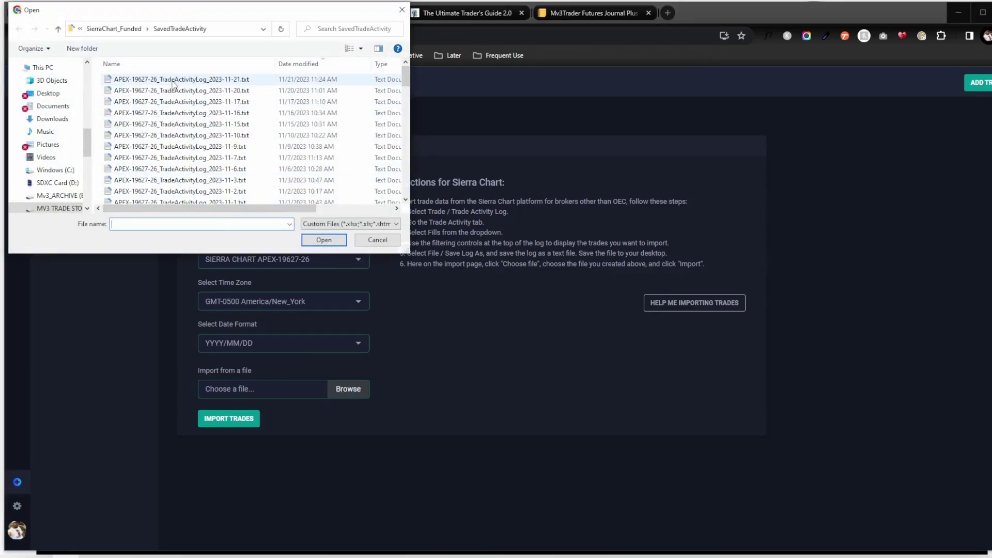
pyautogui.click(173, 83)
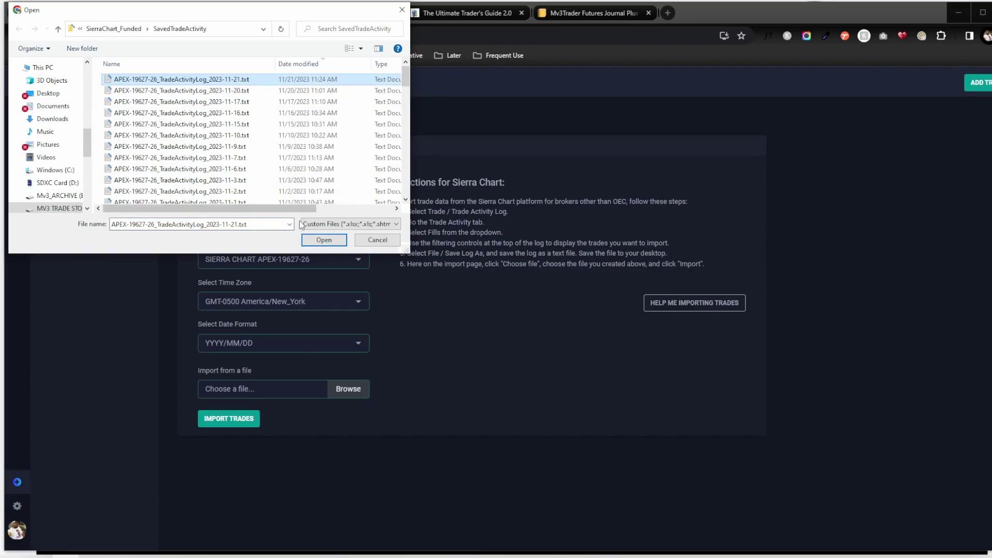
pyautogui.click(322, 243)
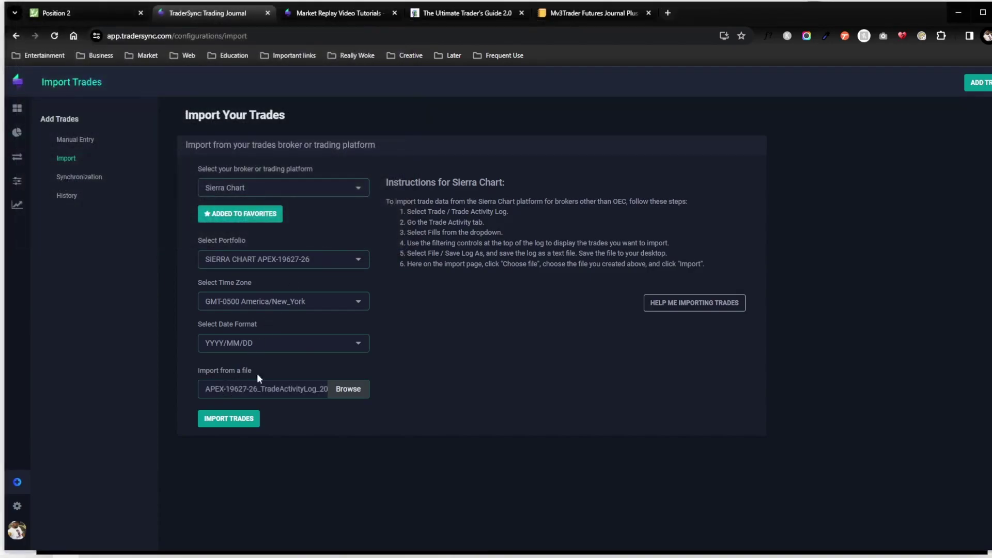
pyautogui.click(240, 427)
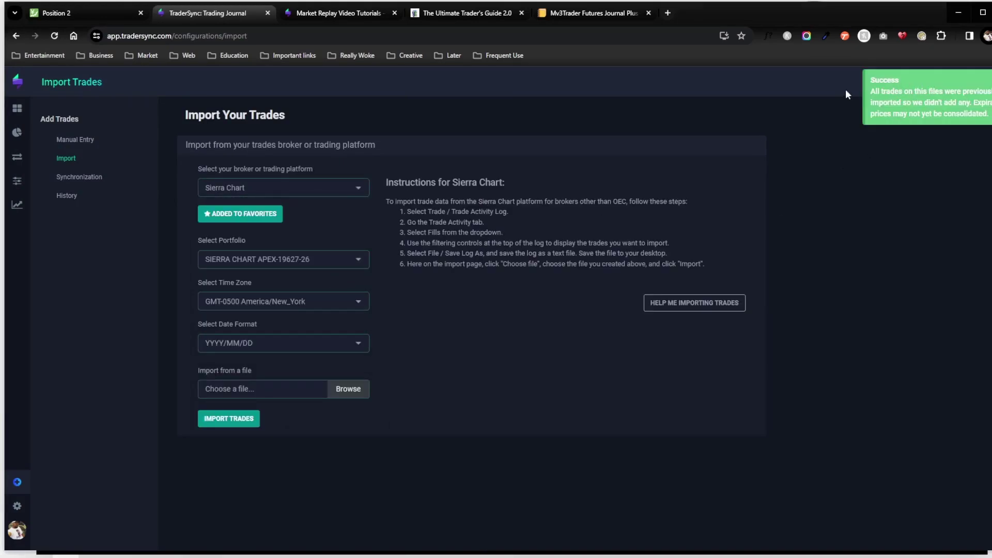
pyautogui.click(933, 109)
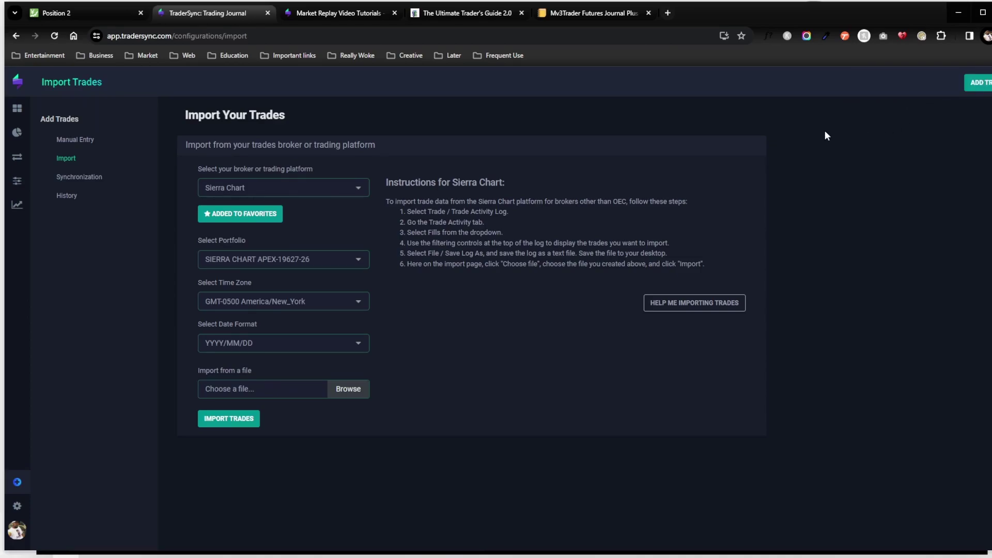
# Step: Open the Weekday report, add Profit Factor, and compare wins against losses for each weekday
pyautogui.click(17, 110)
pyautogui.moveTo(17, 133)
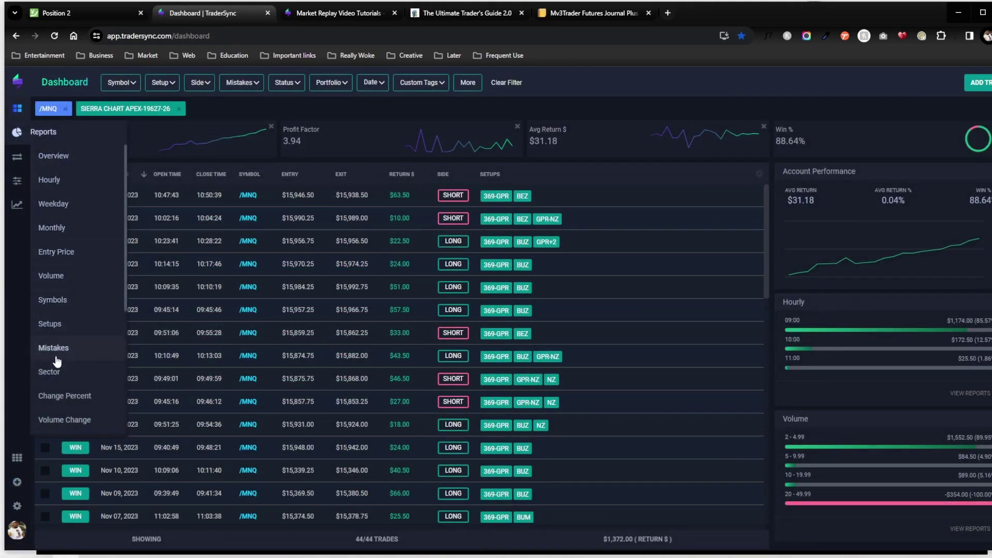
pyautogui.click(54, 204)
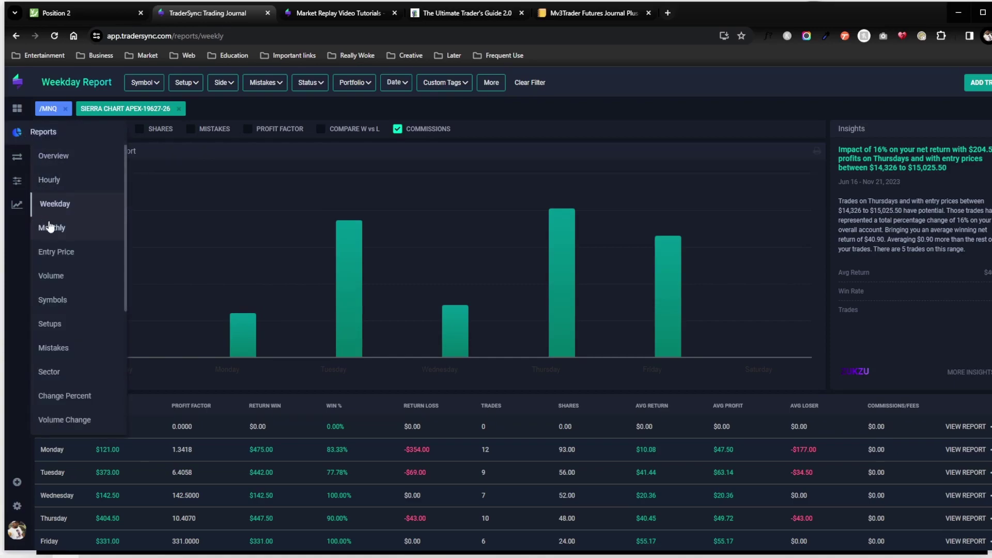
pyautogui.click(279, 130)
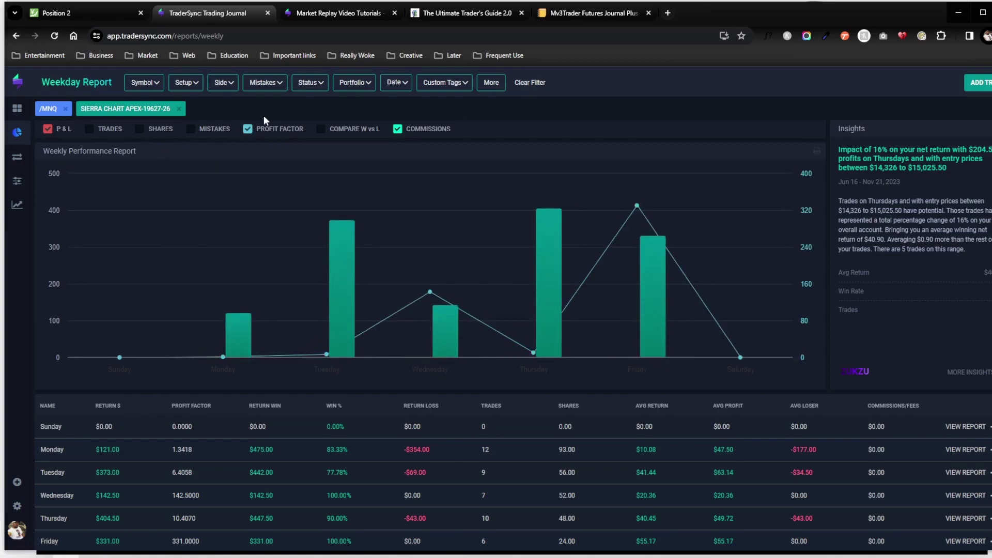
pyautogui.click(329, 132)
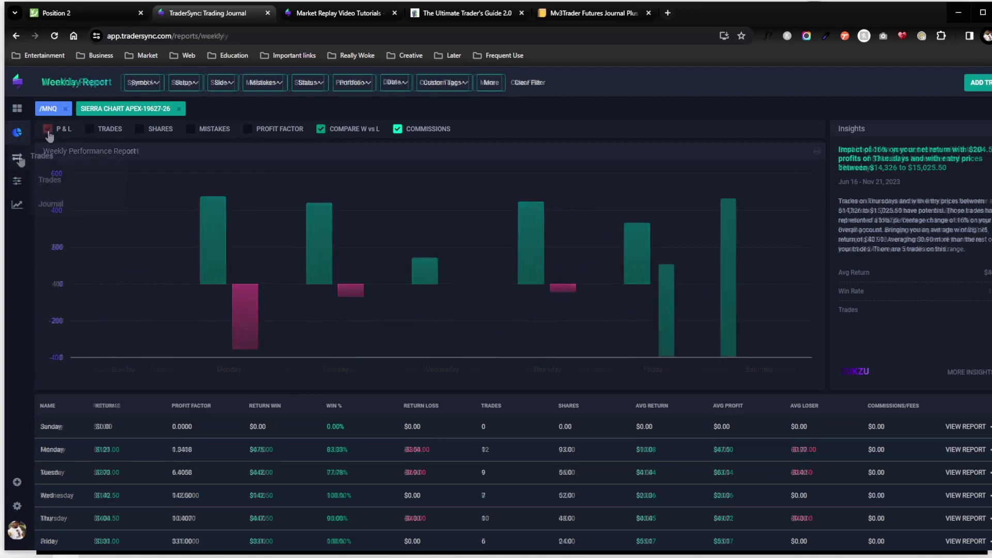
# Step: Open the Trade Detail for the $63.50 /MNQ short closed at 10:50:39 on Nov 21, 2023
pyautogui.moveTo(22, 158)
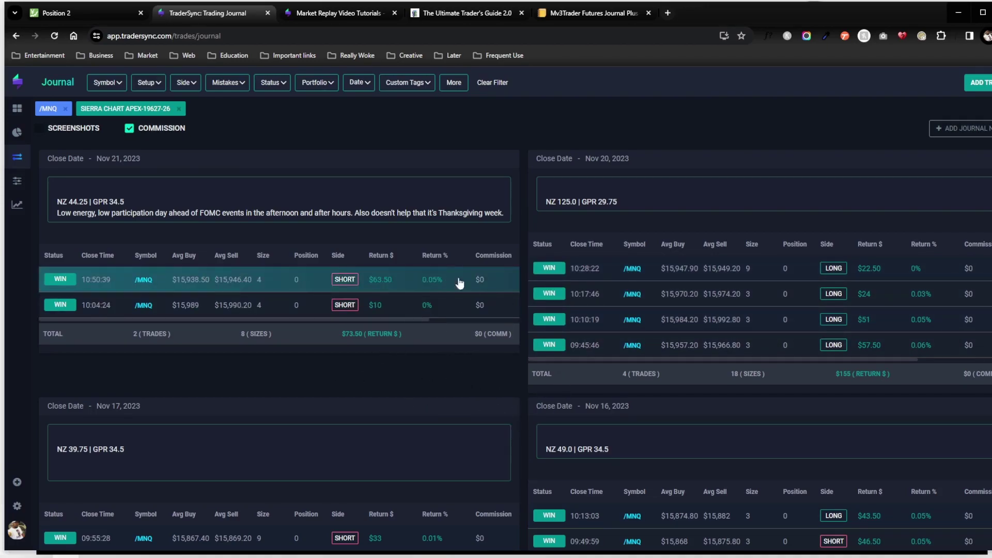
pyautogui.scroll(-2, 596, 295)
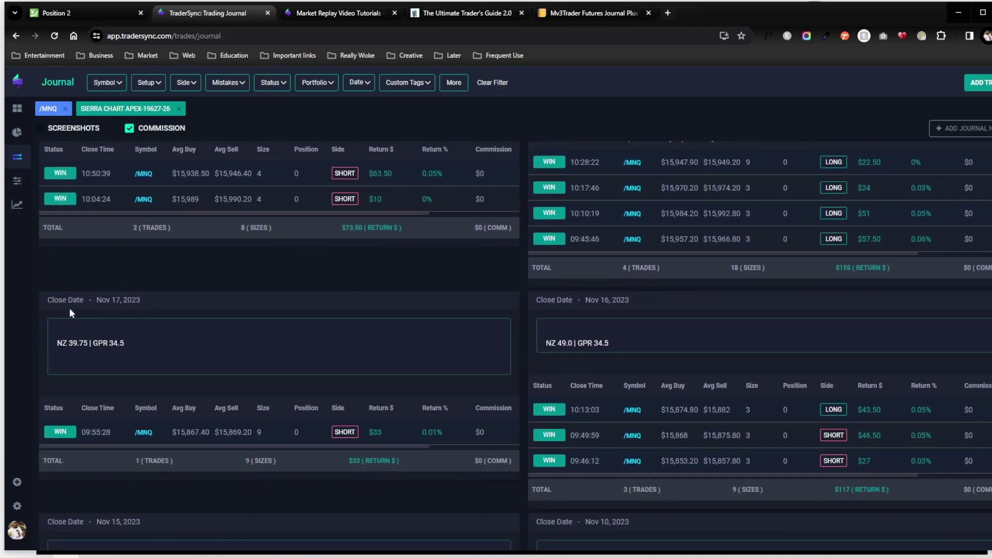
pyautogui.scroll(2, 295, 352)
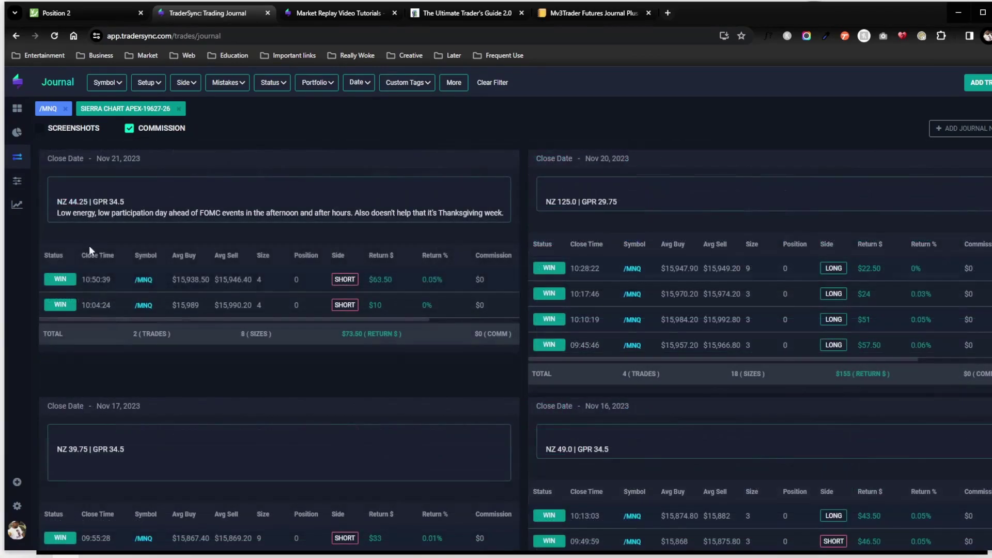
pyautogui.click(202, 284)
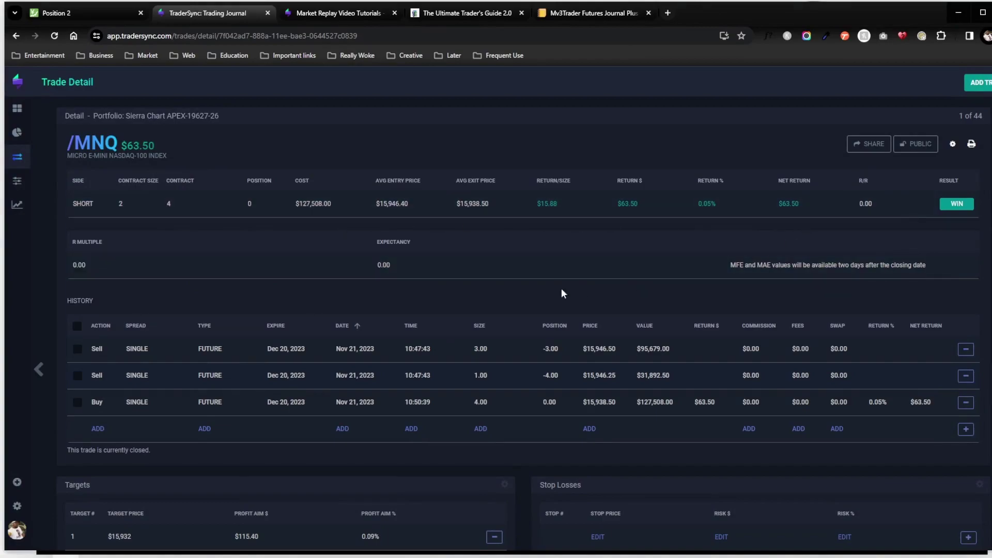
pyautogui.scroll(-2, 594, 316)
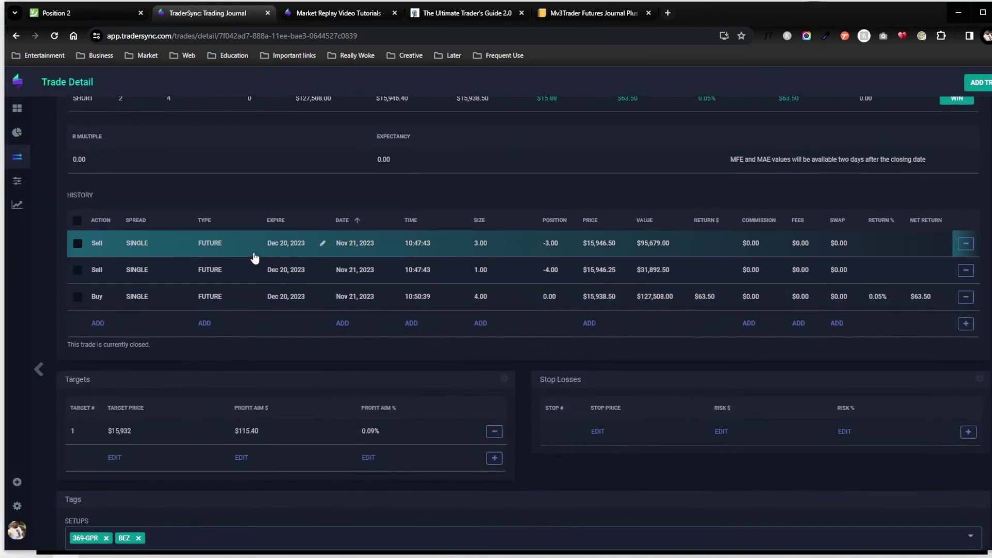
pyautogui.scroll(-3, 243, 316)
pyautogui.scroll(-1, 119, 258)
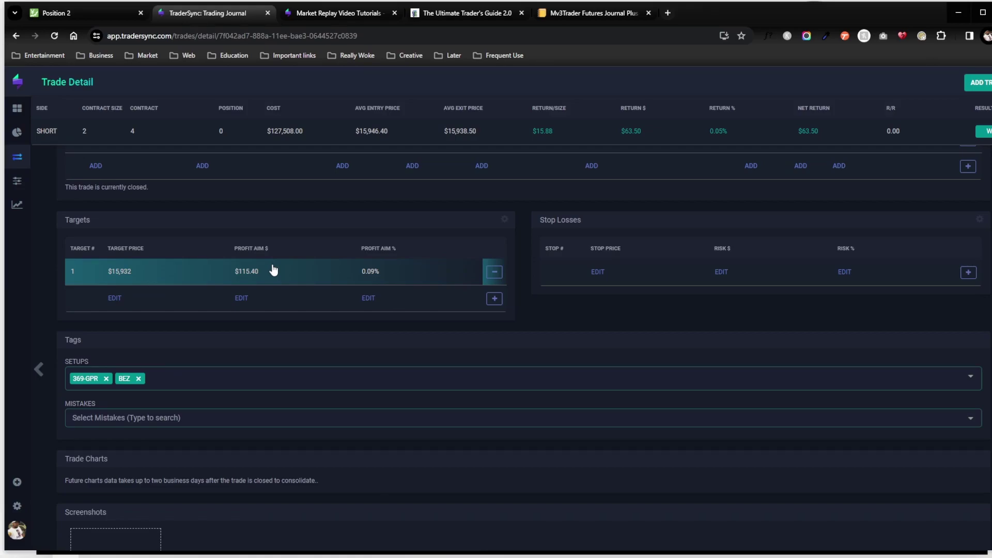
pyautogui.scroll(-1, 147, 335)
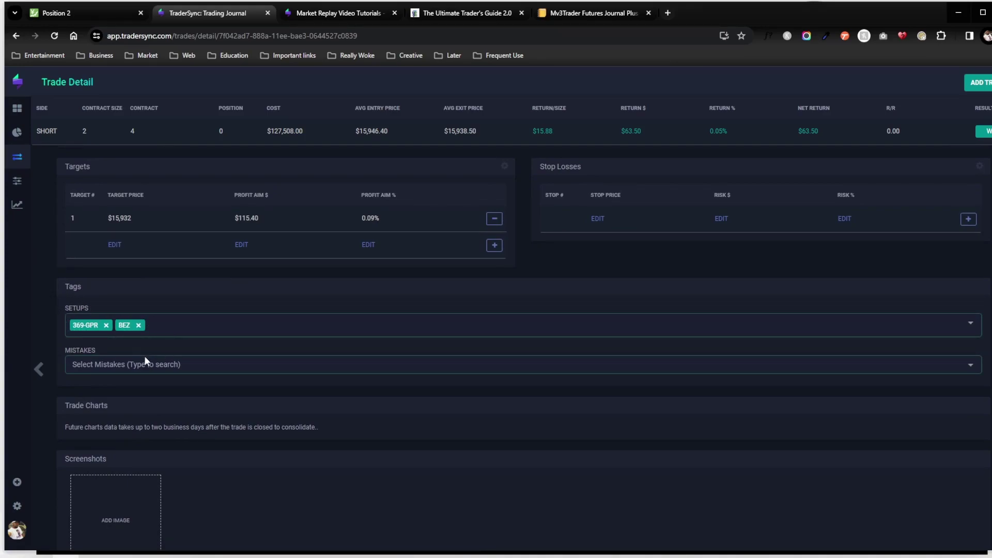
pyautogui.click(119, 367)
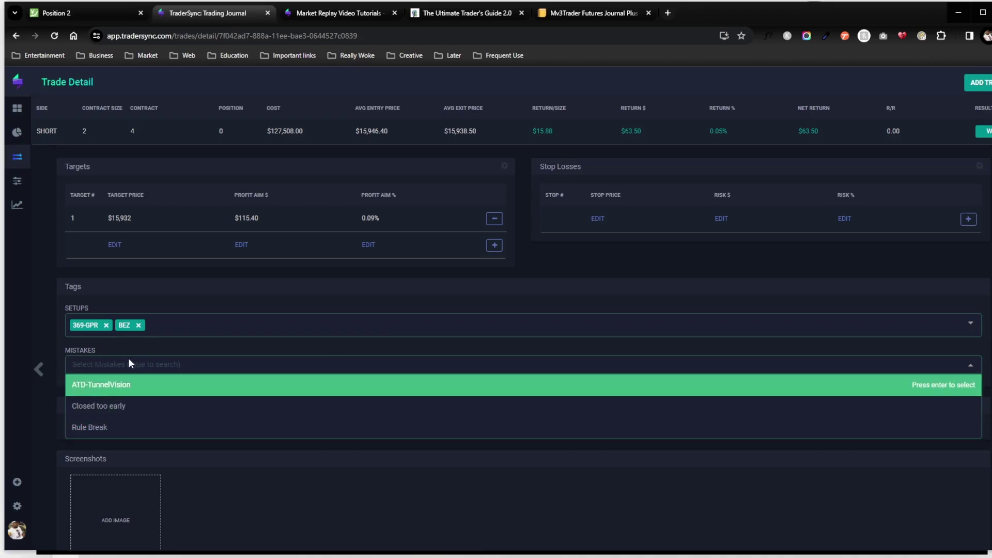
pyautogui.click(91, 336)
pyautogui.scroll(-2, 93, 349)
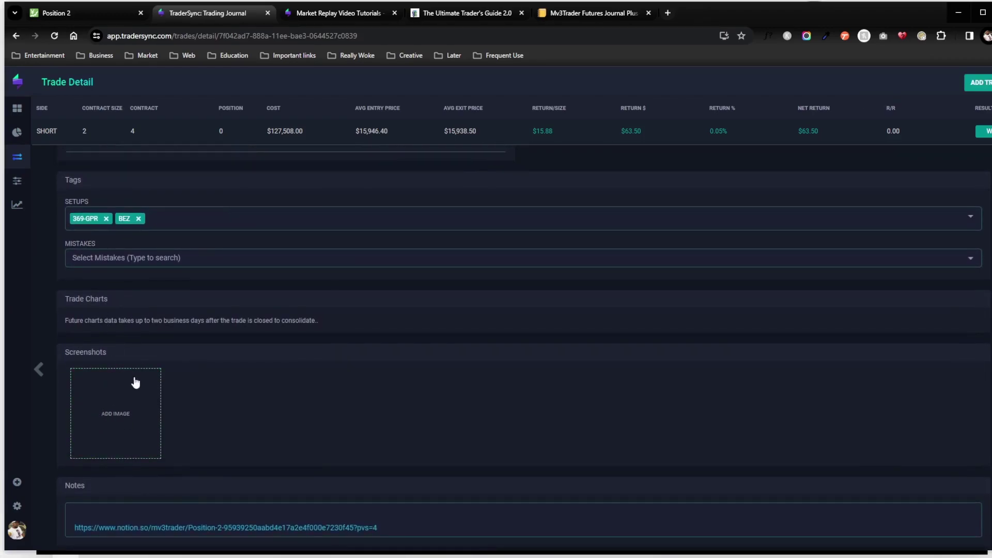
pyautogui.scroll(-1, 133, 383)
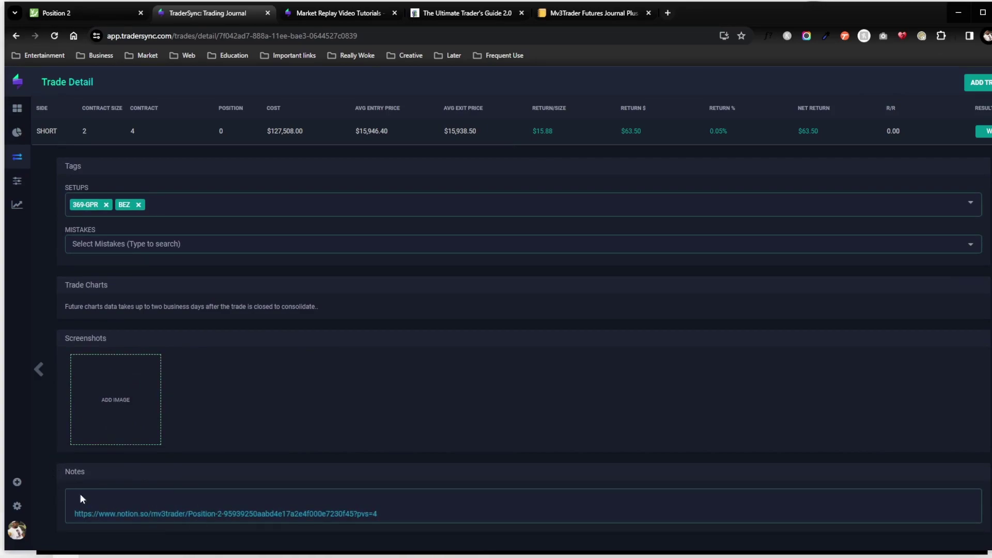
pyautogui.click(141, 514)
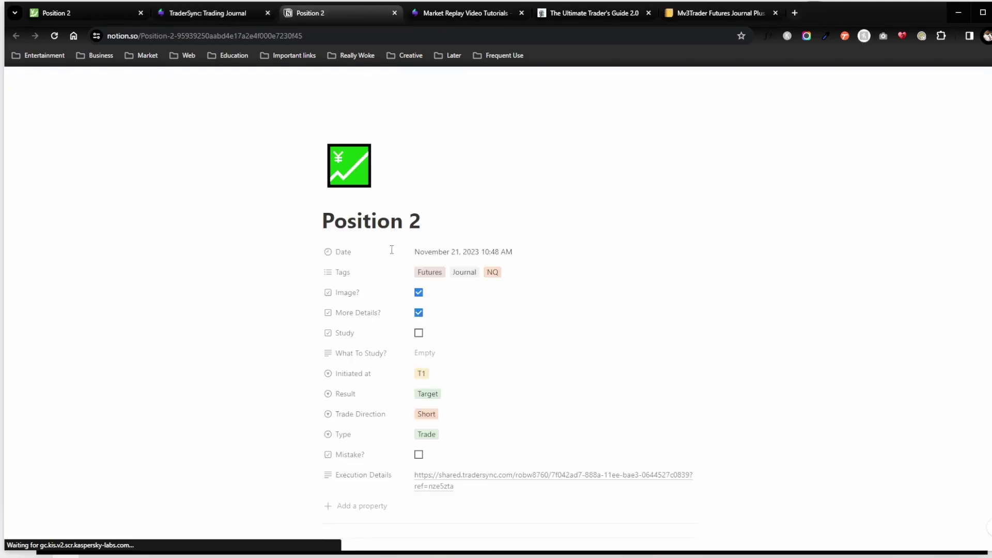
pyautogui.scroll(-10, 408, 361)
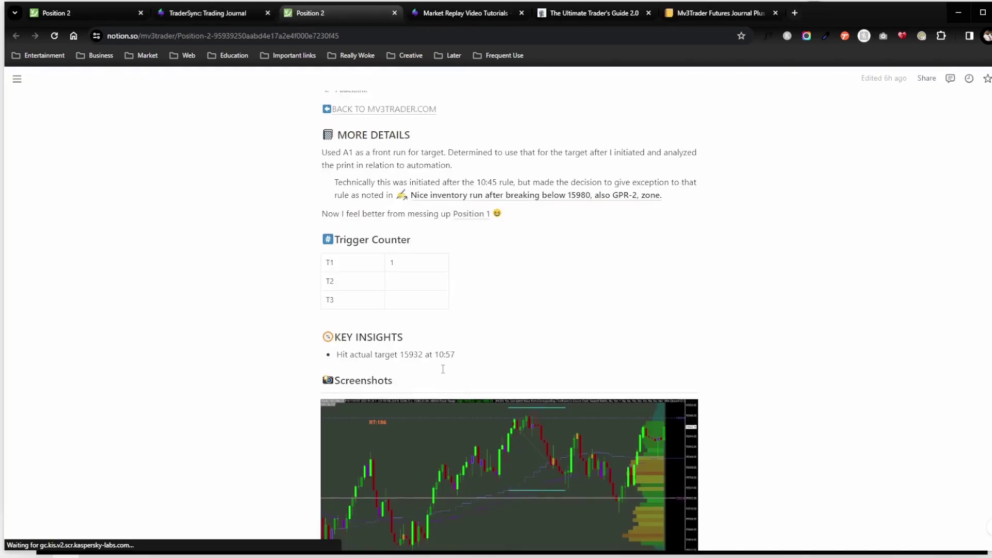
pyautogui.scroll(1, 377, 308)
pyautogui.scroll(-1, 382, 309)
pyautogui.hotkey('ctrl', 'w')
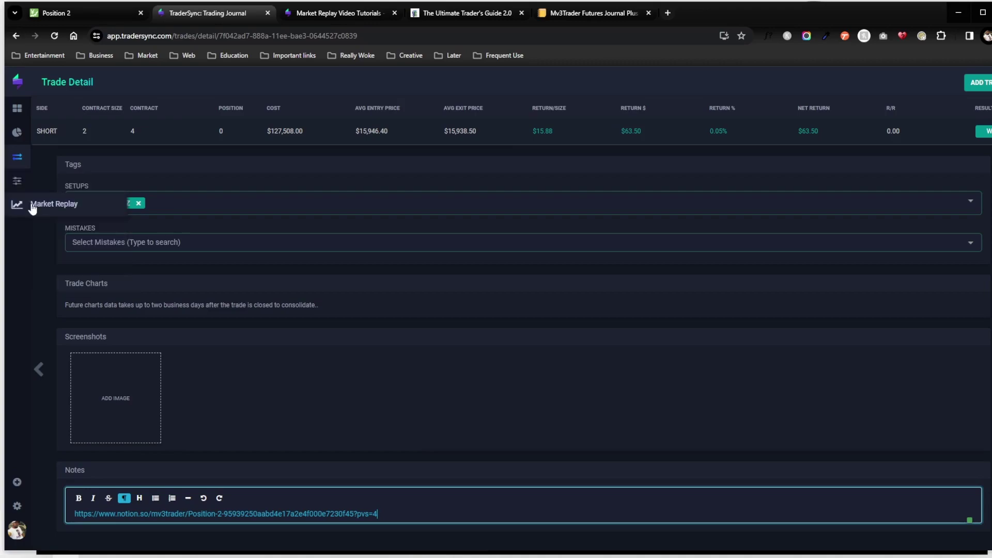
# Step: On the Management page, add a Setups filter of 369-GPR to Apex26's Trades To Focus
pyautogui.moveTo(17, 180)
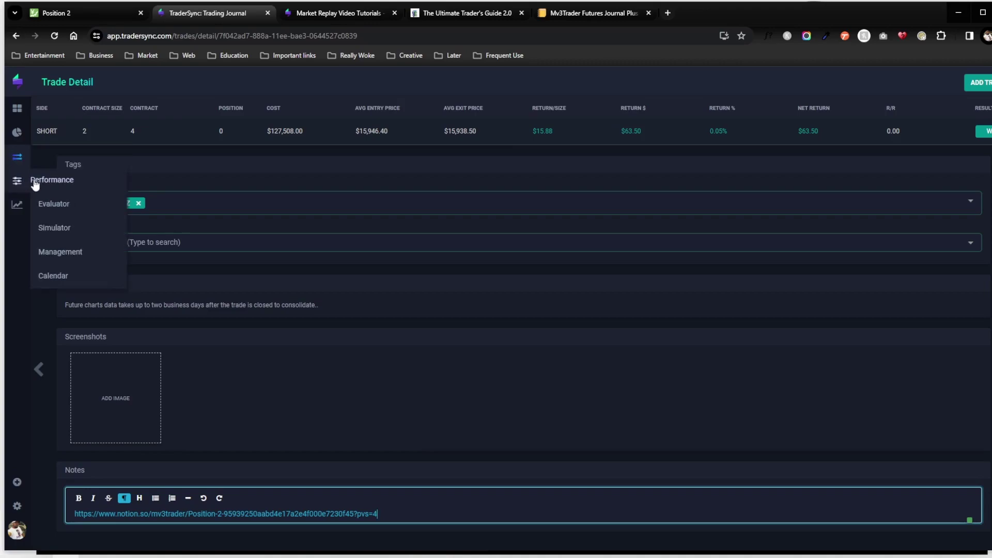
pyautogui.click(66, 256)
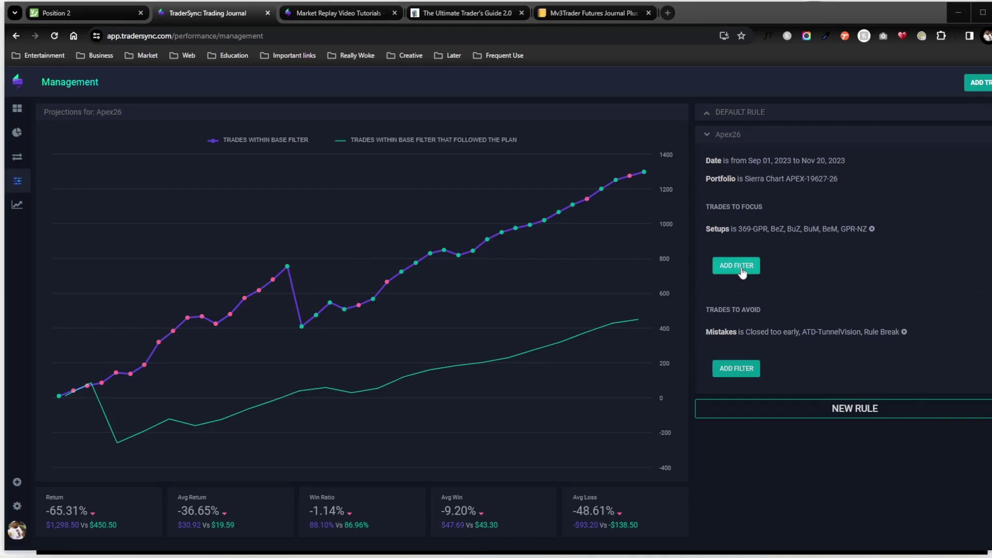
pyautogui.click(746, 263)
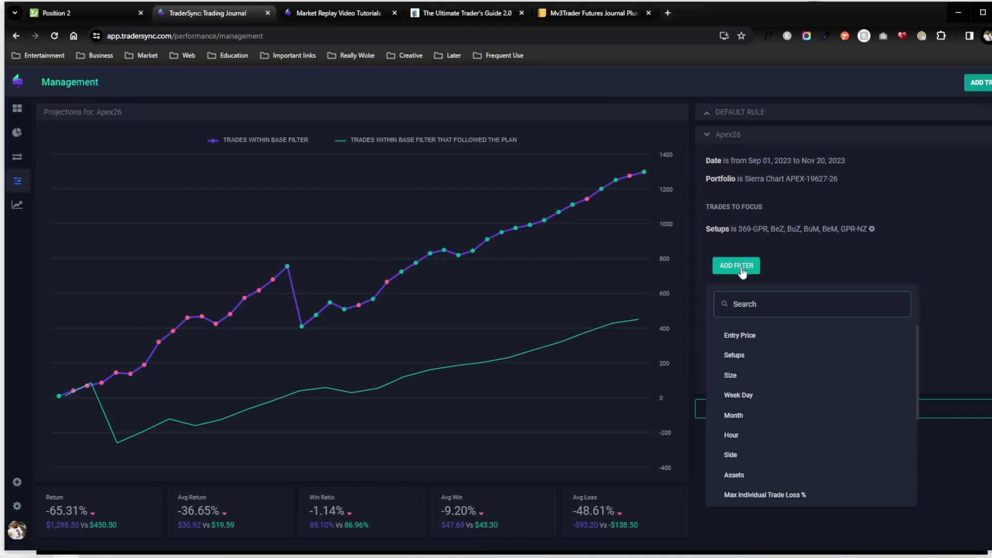
pyautogui.click(736, 356)
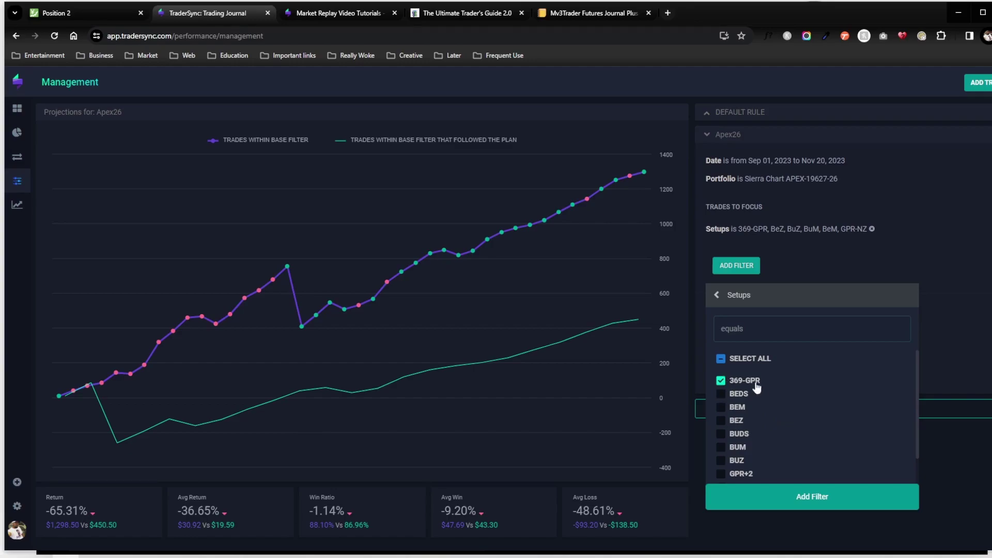
pyautogui.click(775, 500)
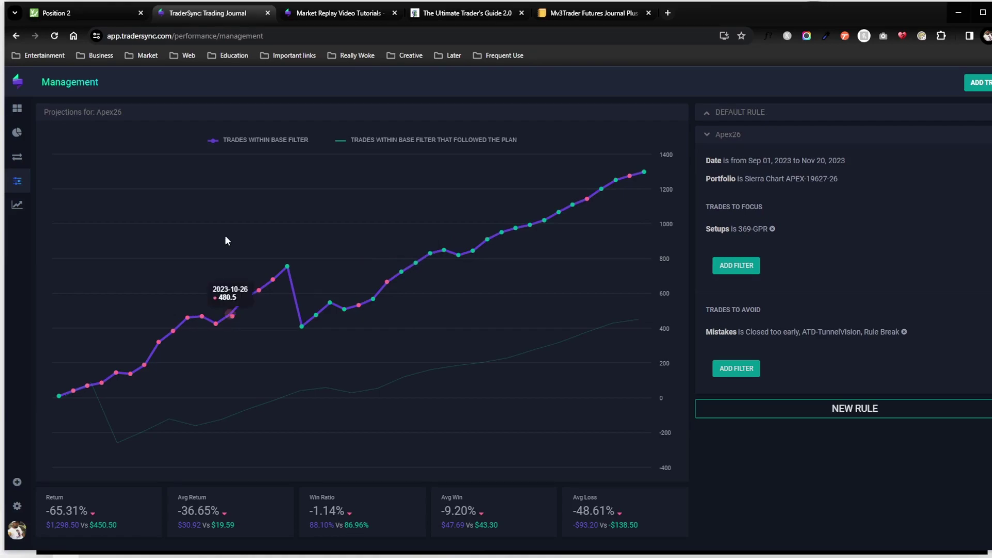
pyautogui.hotkey('alt', 'Left')
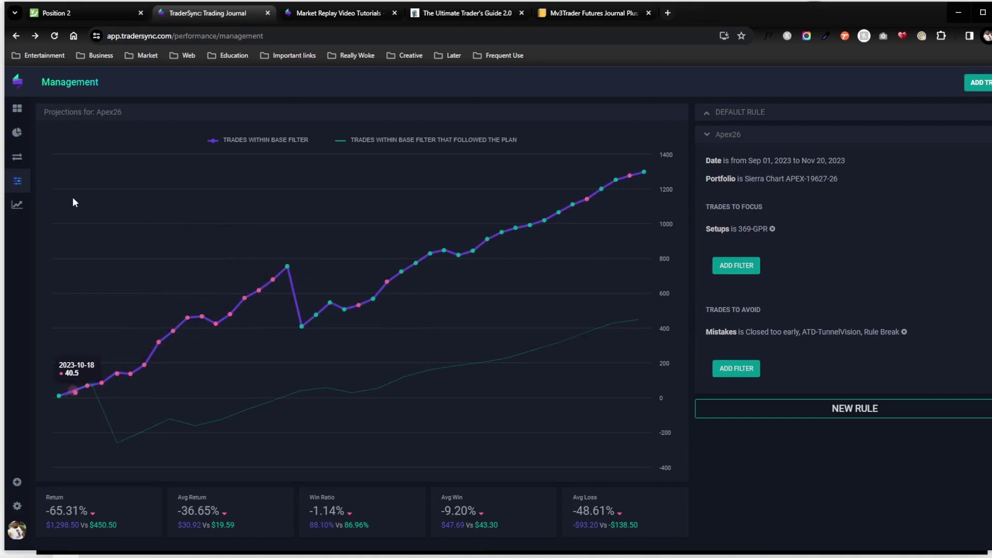
pyautogui.moveTo(17, 181)
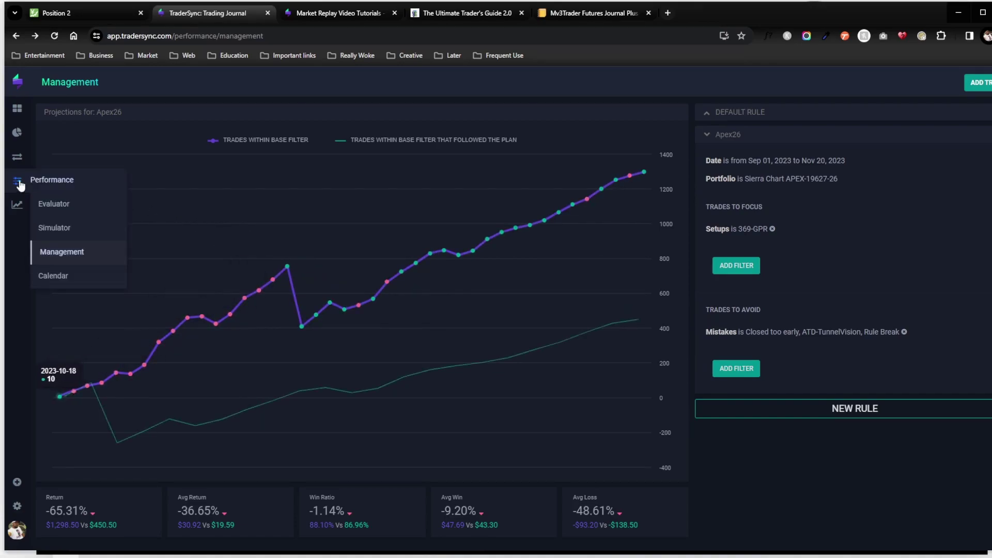
# Step: Open the performance calendar and review November ($863.5) and October 2023 ($508.5) returns
pyautogui.click(59, 272)
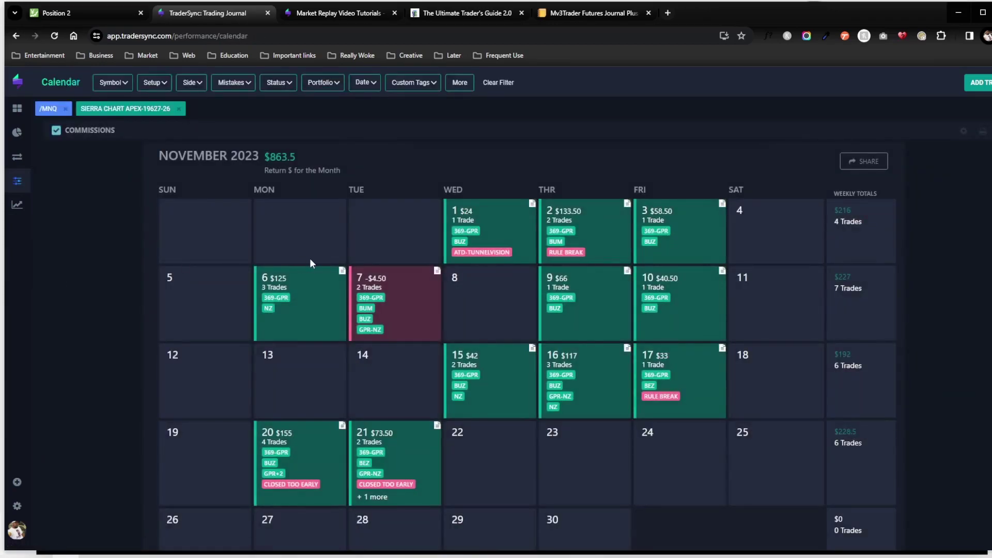
pyautogui.scroll(-1, 371, 228)
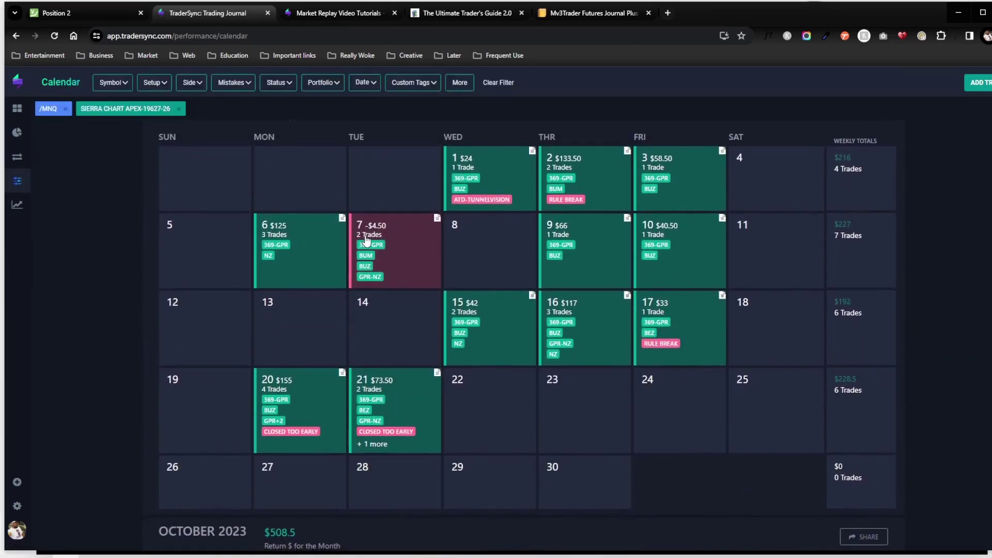
pyautogui.scroll(-1, 492, 250)
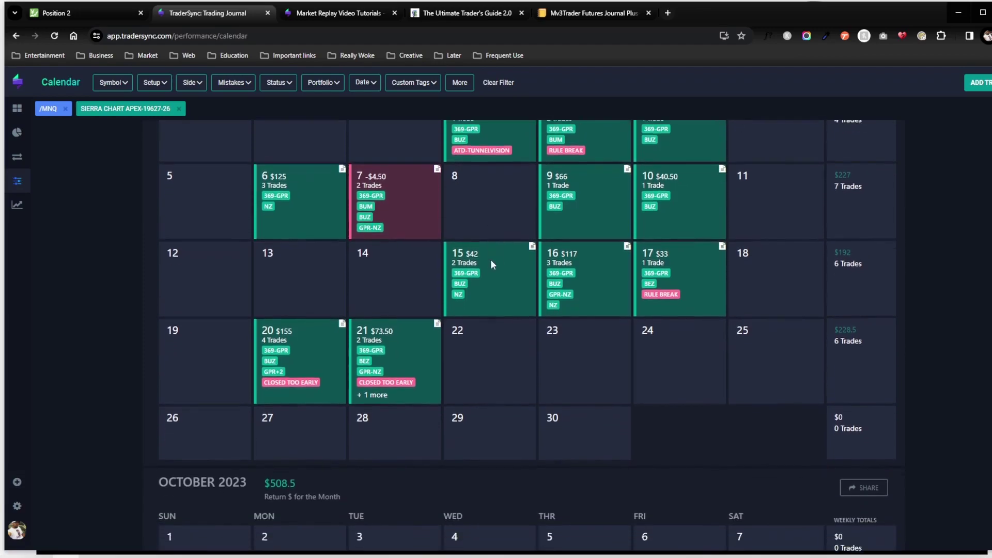
pyautogui.scroll(2, 492, 258)
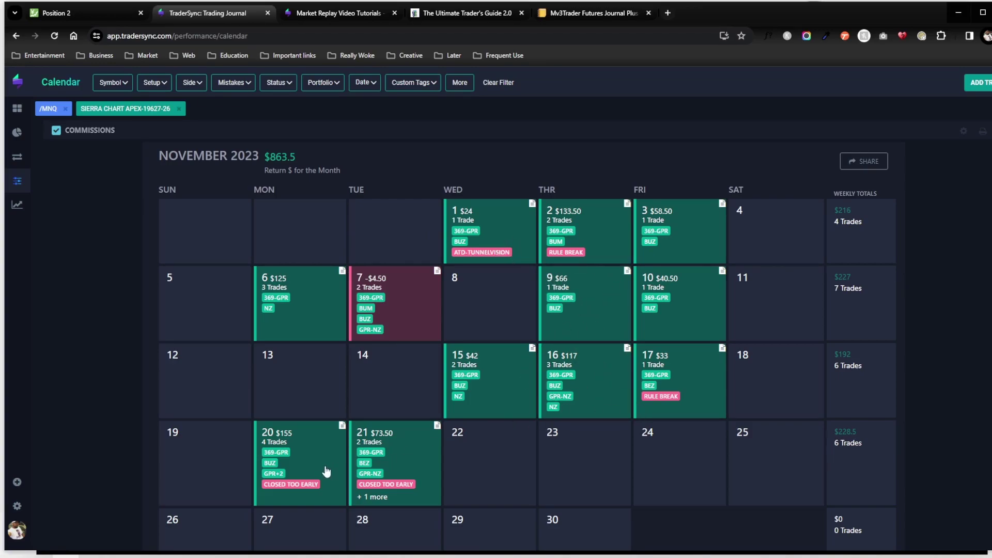
pyautogui.scroll(-4, 386, 401)
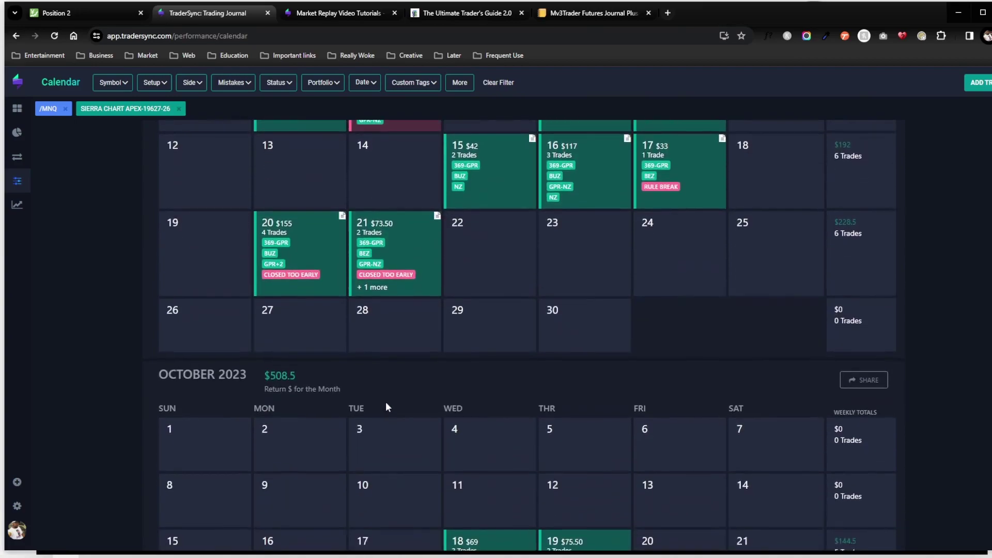
pyautogui.scroll(-2, 445, 372)
pyautogui.scroll(-1, 449, 379)
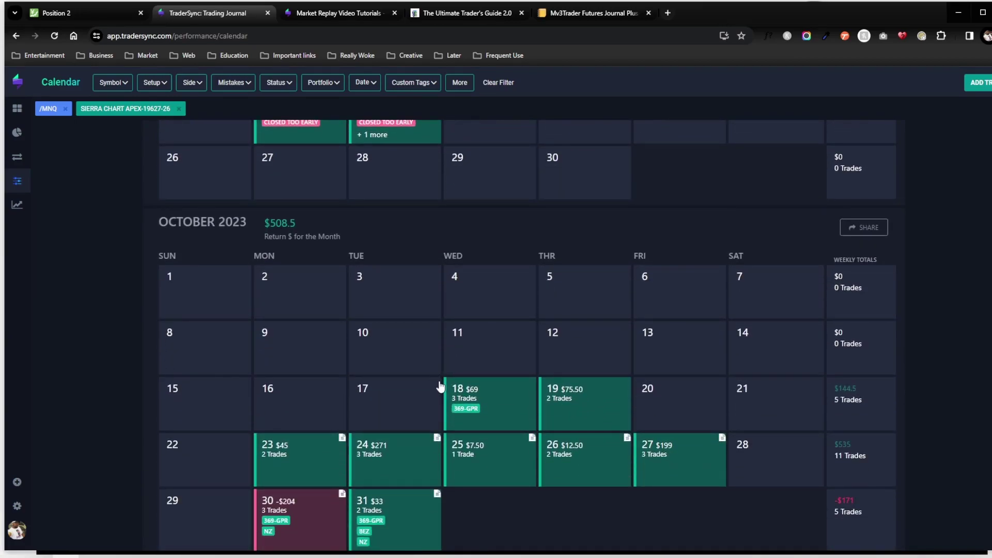
pyautogui.scroll(6, 310, 375)
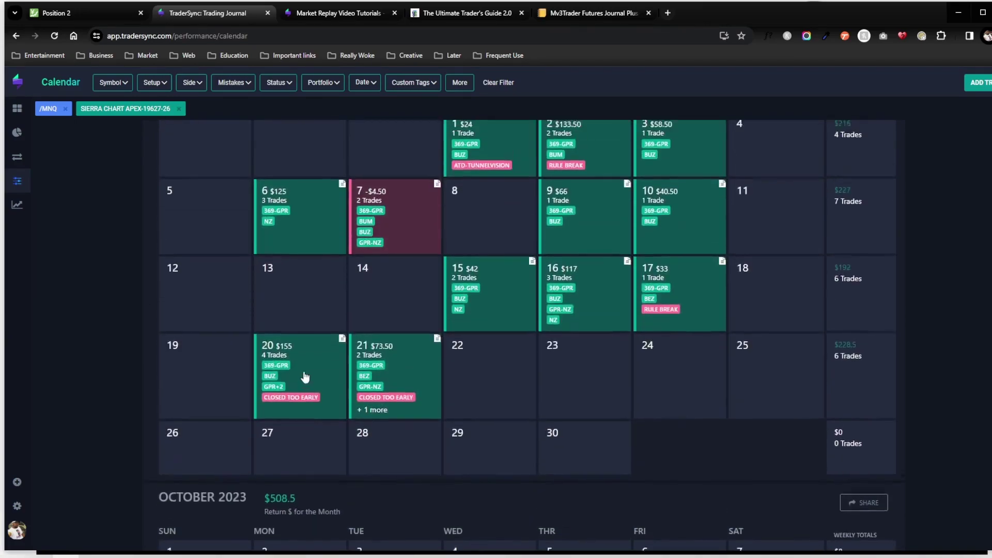
pyautogui.moveTo(61, 180)
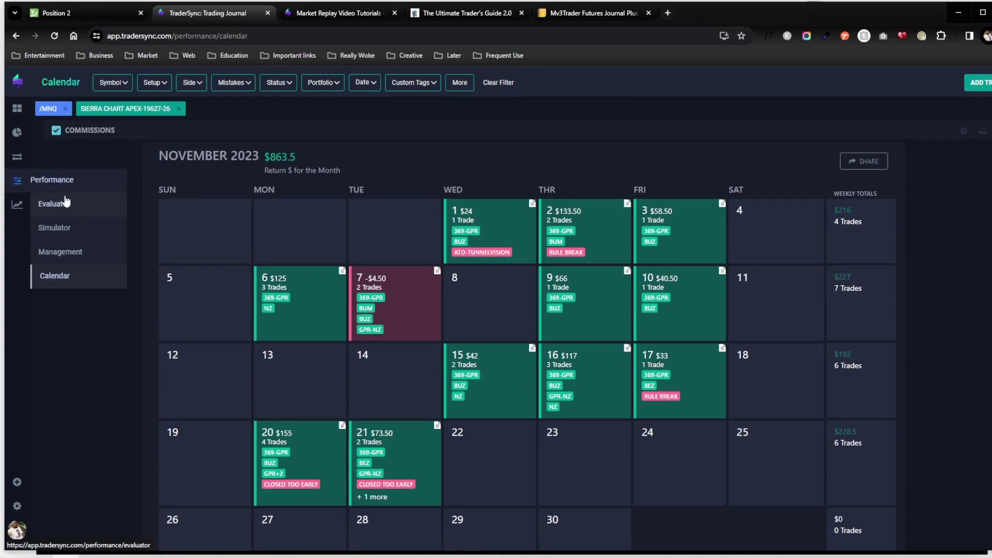
# Step: Open the Market Replay simulator and browse the Trading Journal video tutorials list
pyautogui.click(49, 232)
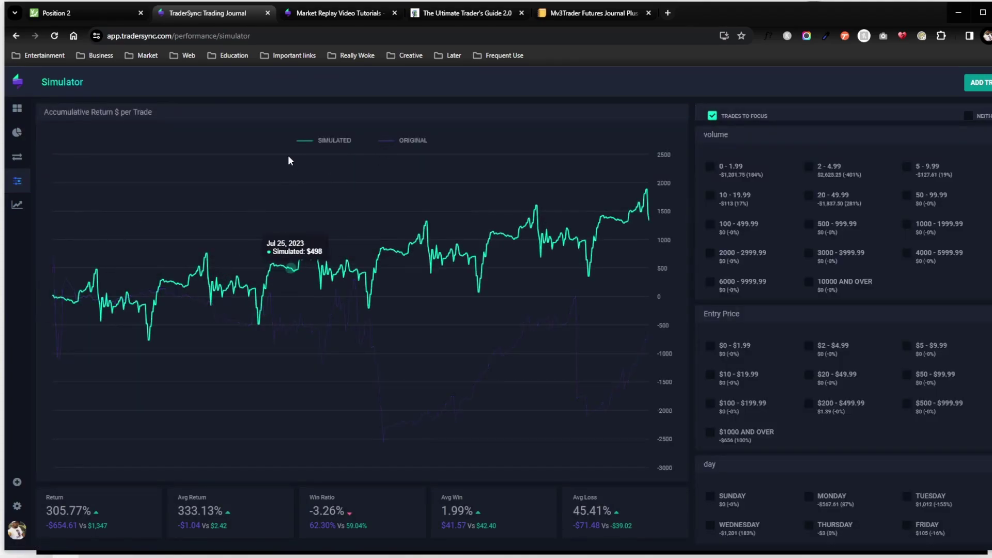
pyautogui.click(318, 13)
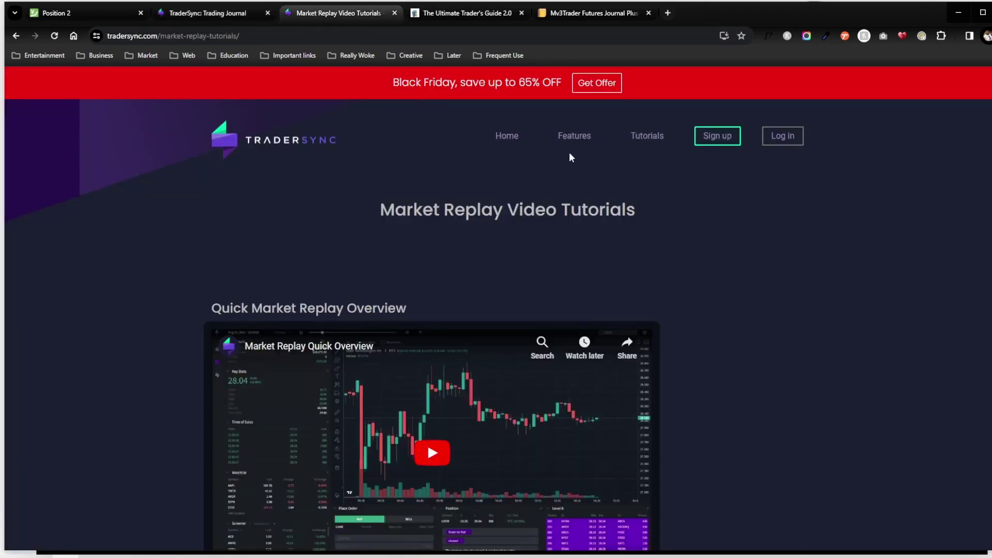
pyautogui.moveTo(644, 138)
pyautogui.click(646, 162)
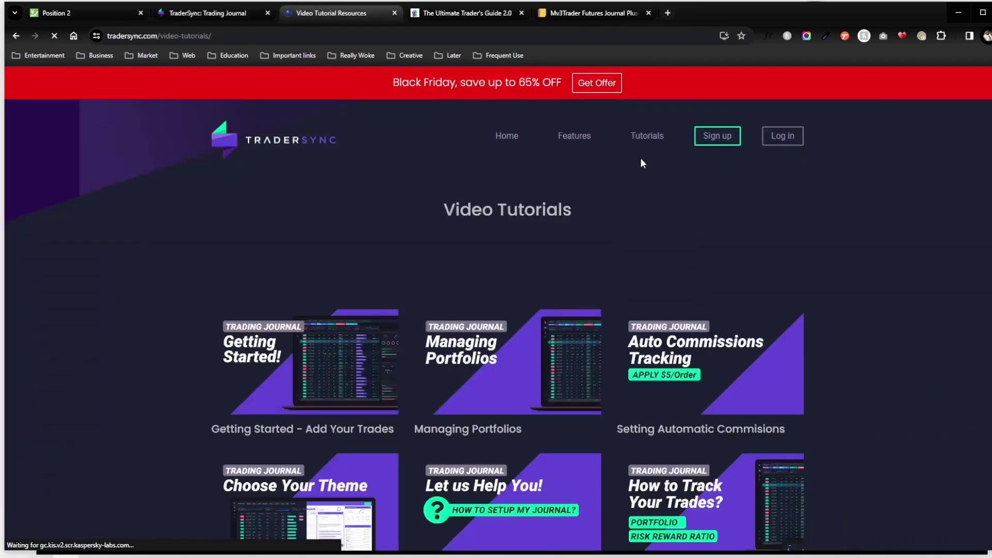
pyautogui.scroll(-3, 615, 310)
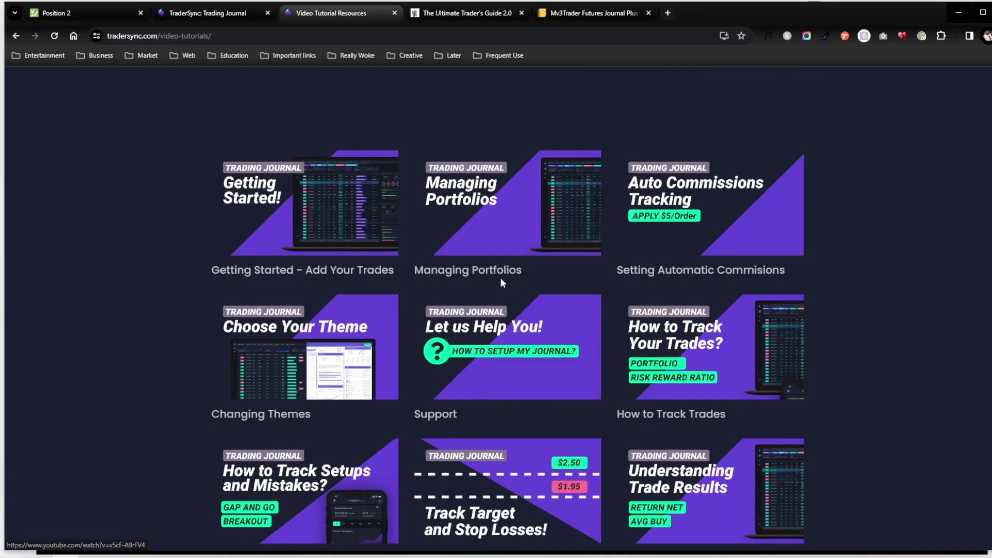
pyautogui.scroll(-4, 506, 305)
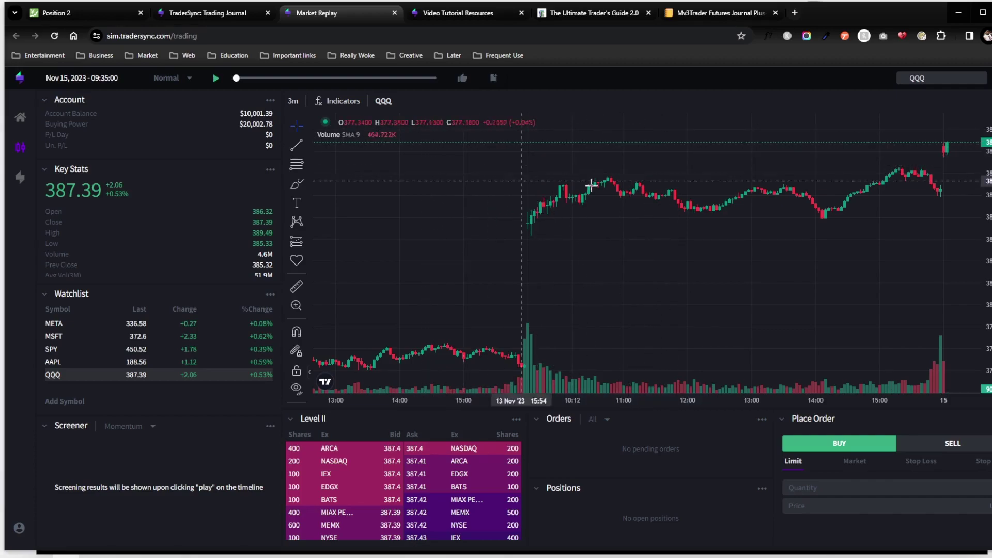
# Step: Start a new Market Replay session dated Nov 06, 2023 at 09:35
pyautogui.click(76, 80)
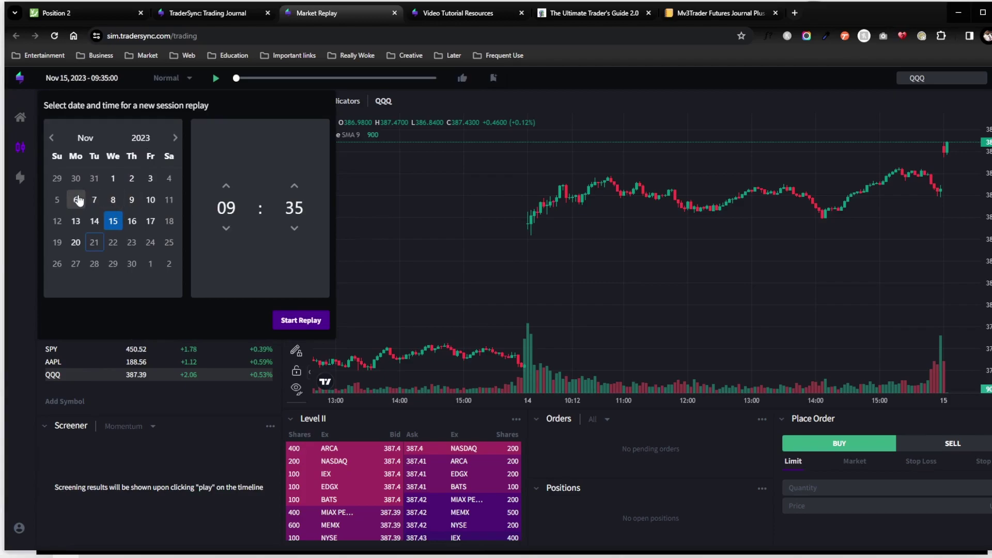
pyautogui.click(76, 201)
pyautogui.click(297, 321)
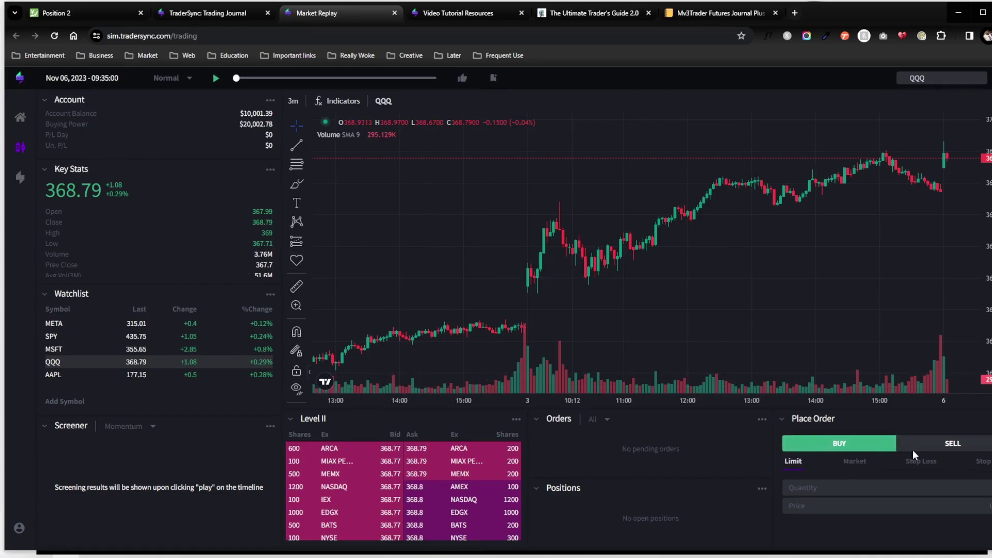
# Step: Play the Nov 06 replay, market-buy 1 QQQ share, then sell it to close
pyautogui.click(216, 85)
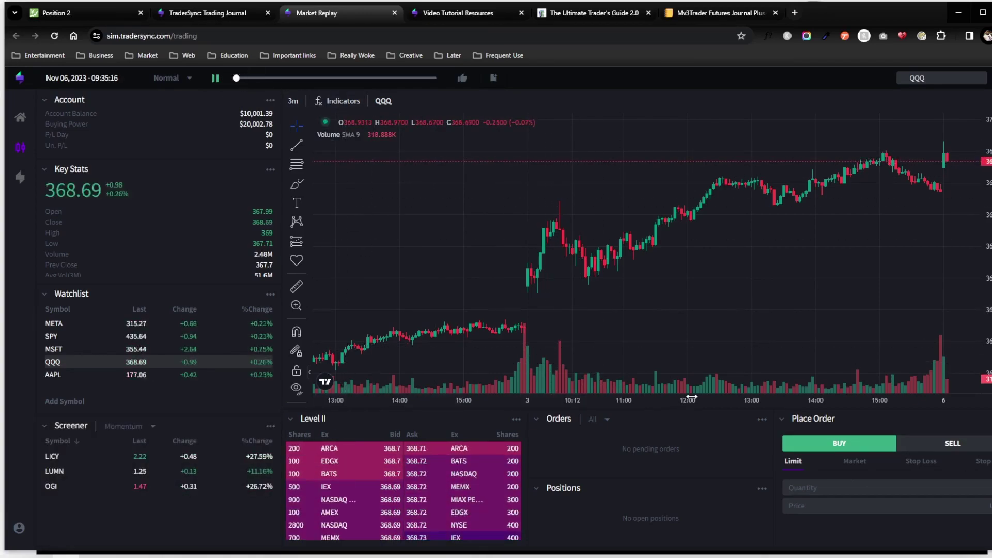
pyautogui.click(861, 443)
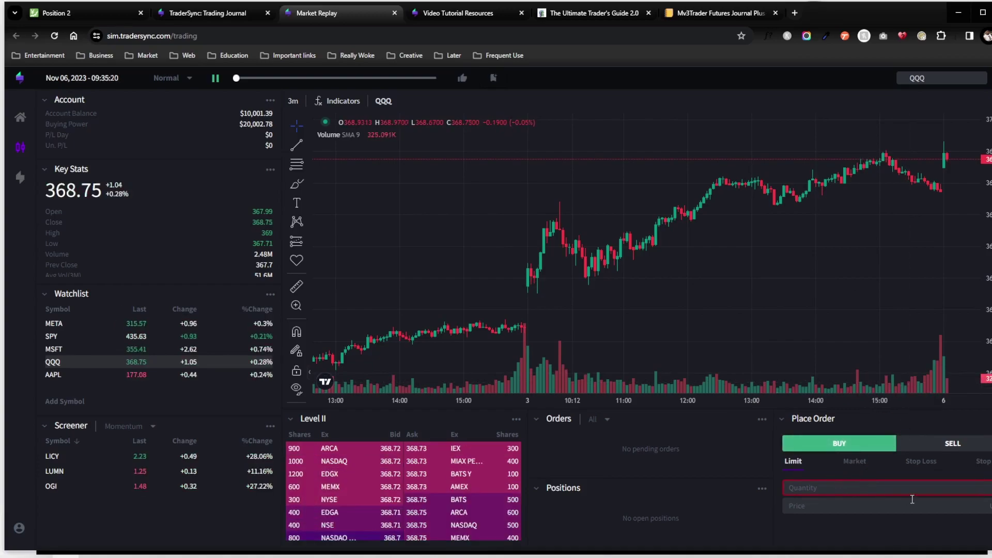
pyautogui.write('1')
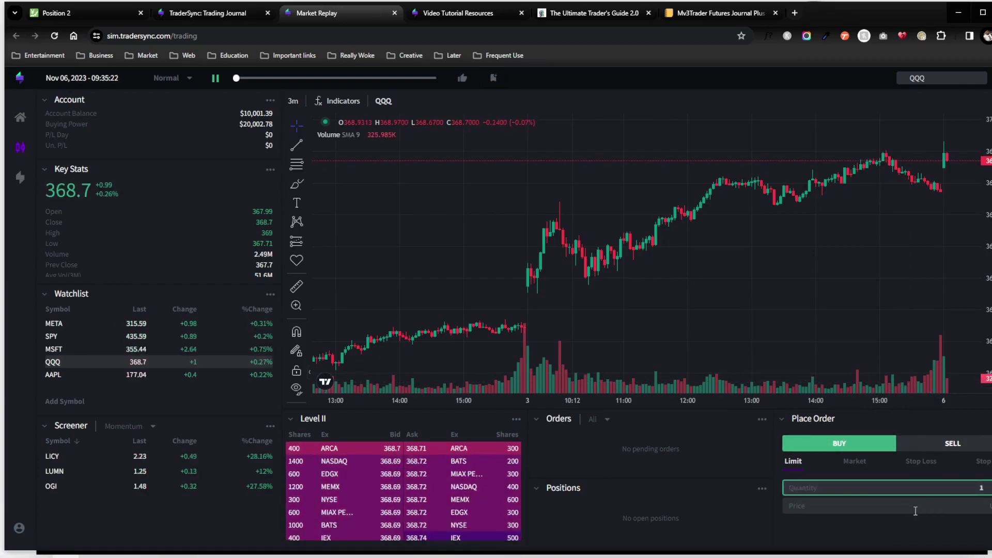
pyautogui.click(901, 508)
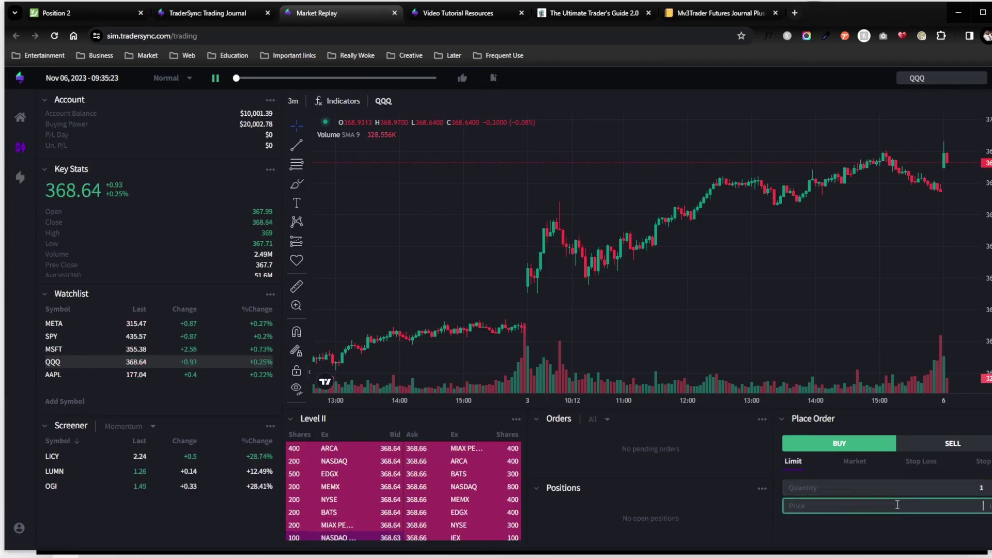
pyautogui.click(858, 461)
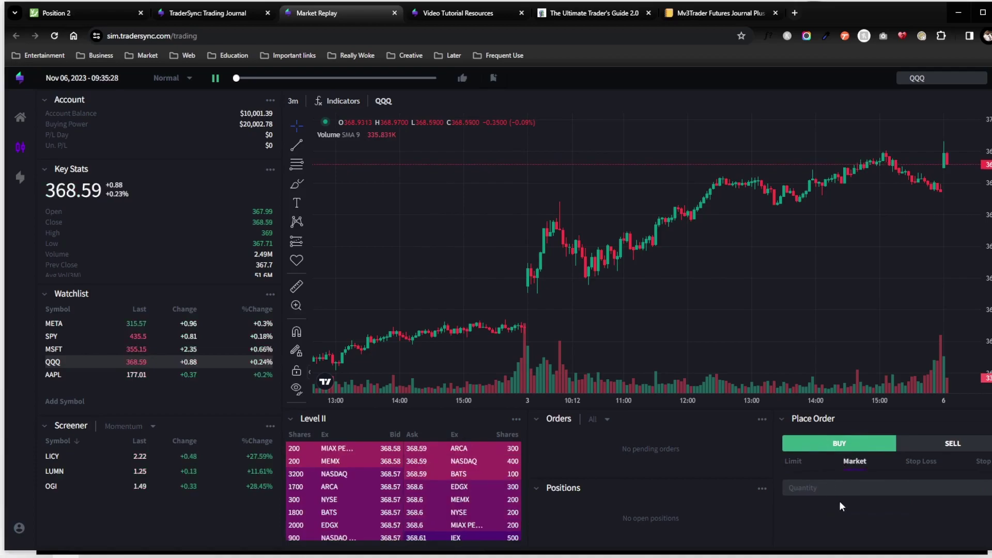
pyautogui.click(837, 486)
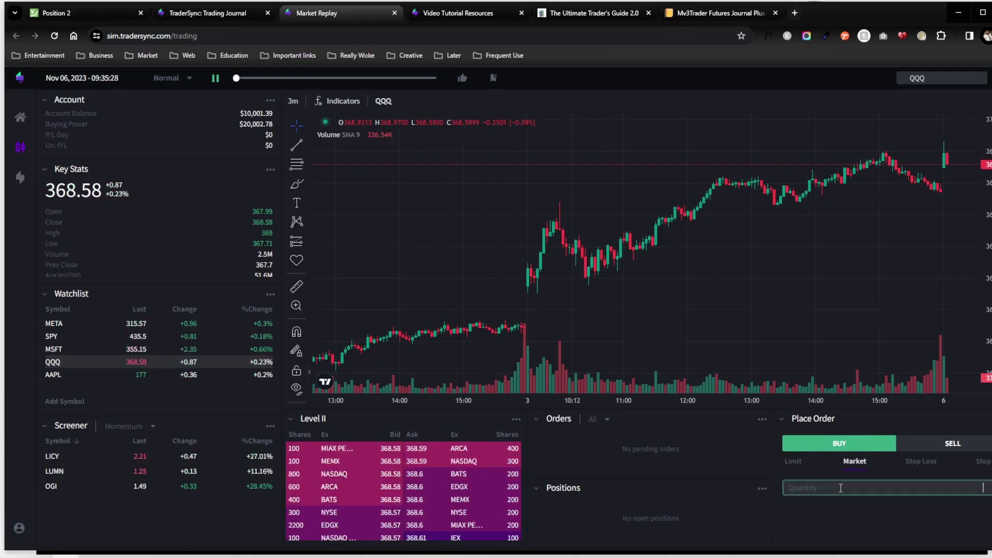
pyautogui.click(838, 443)
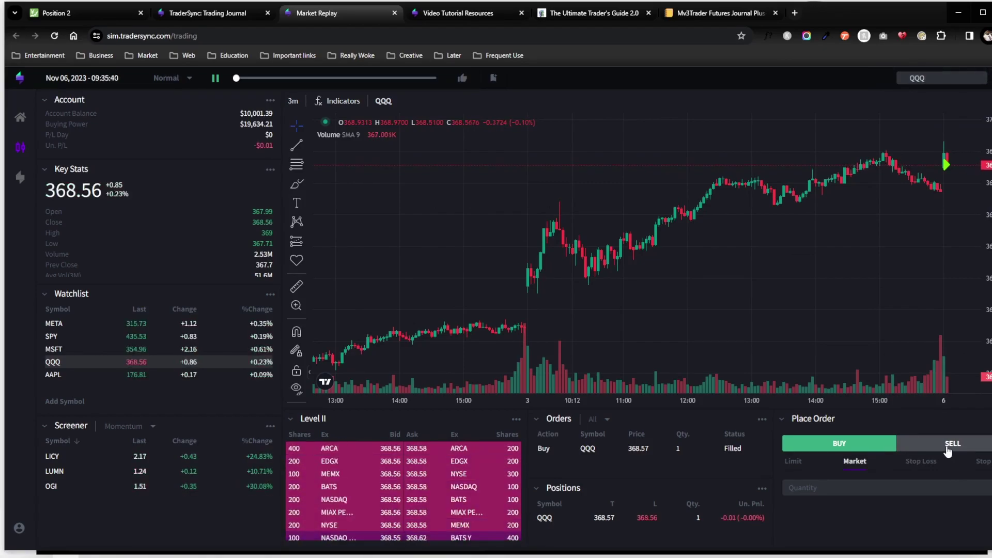
pyautogui.click(948, 449)
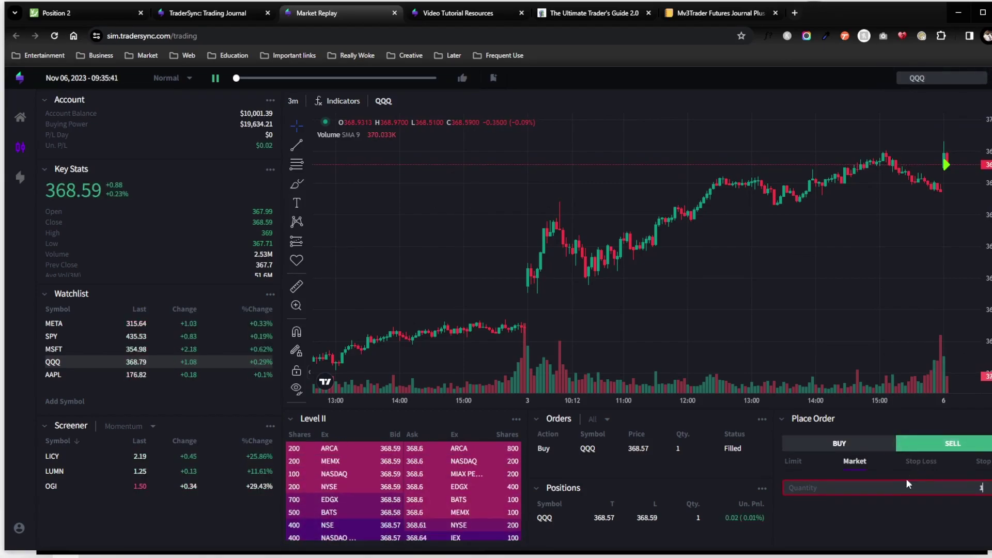
pyautogui.click(928, 446)
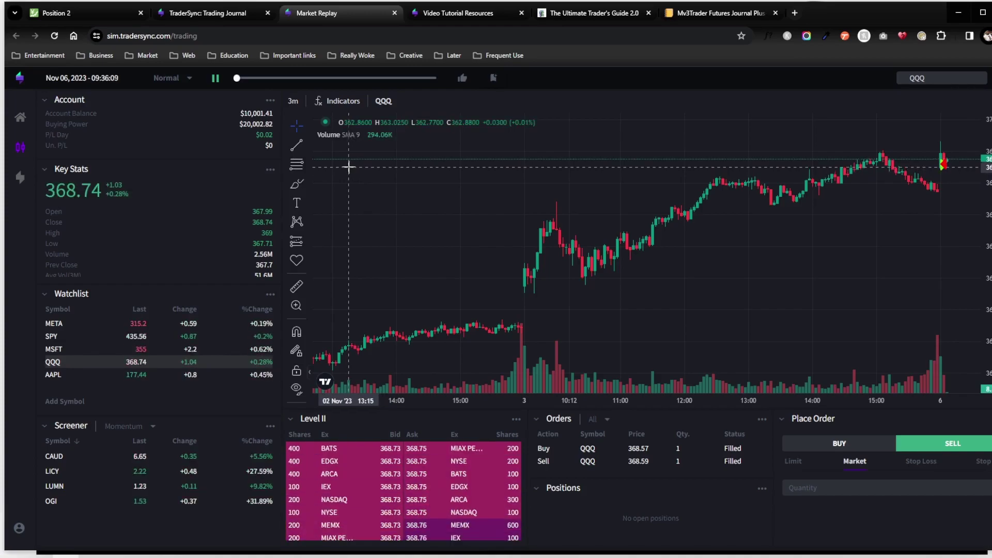
# Step: Go to the home dashboard and scroll tradersync.com to the App Store and Google Play links
pyautogui.click(20, 119)
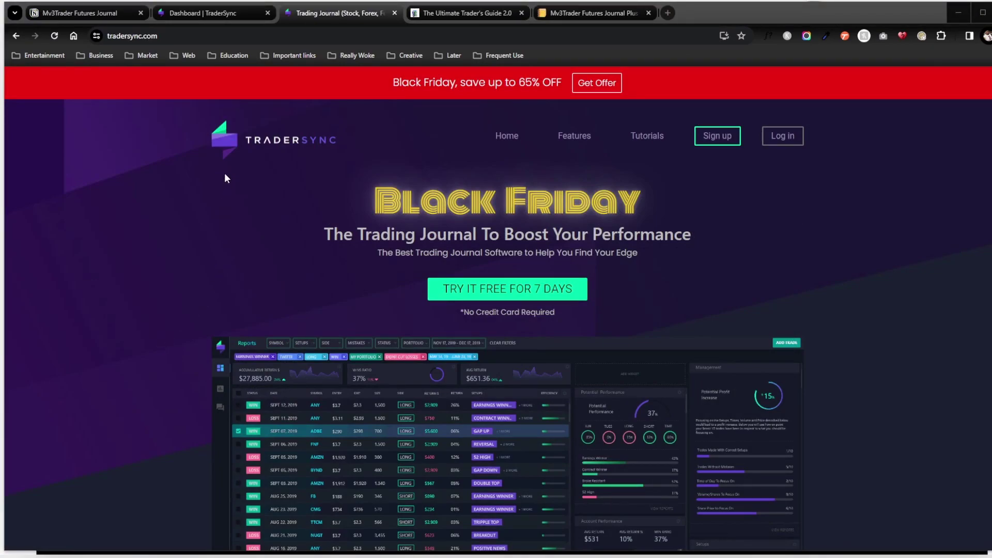
pyautogui.scroll(-2, 220, 151)
pyautogui.scroll(-4, 220, 151)
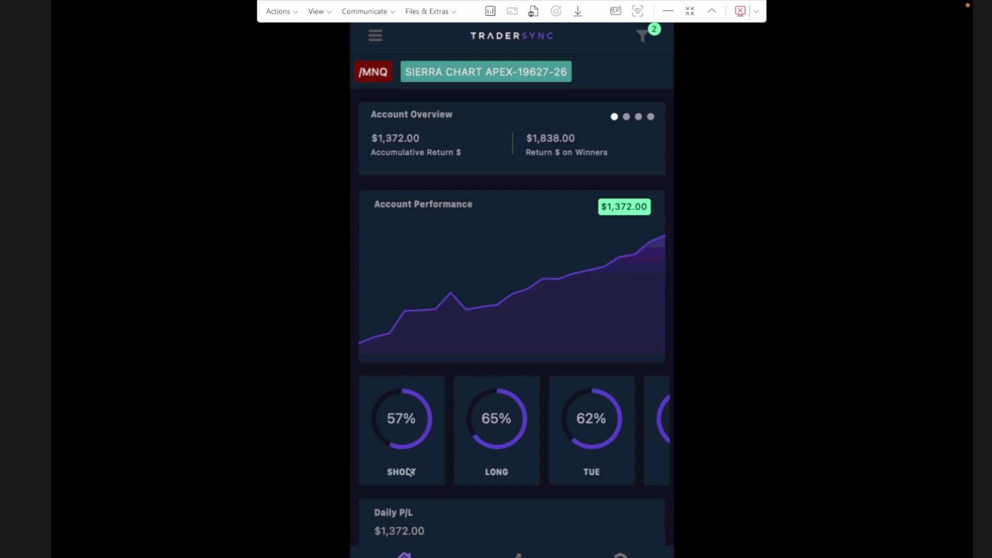
# Step: Open the mobile app's Reports and view profit by setup, led by 369-Gpr at $702.50
pyautogui.scroll(-3, 453, 248)
pyautogui.scroll(3, 452, 243)
pyautogui.click(516, 555)
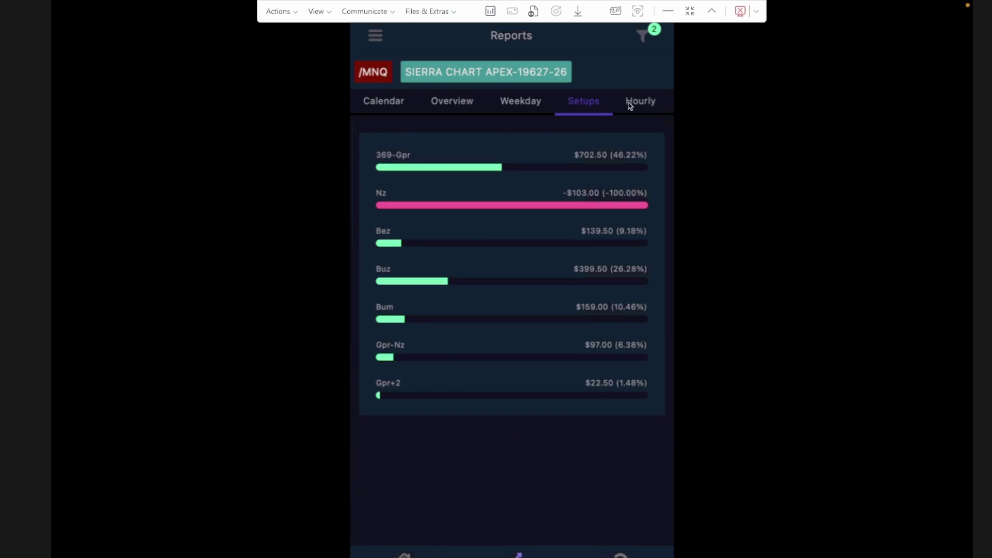
pyautogui.hscroll(5, 630, 105)
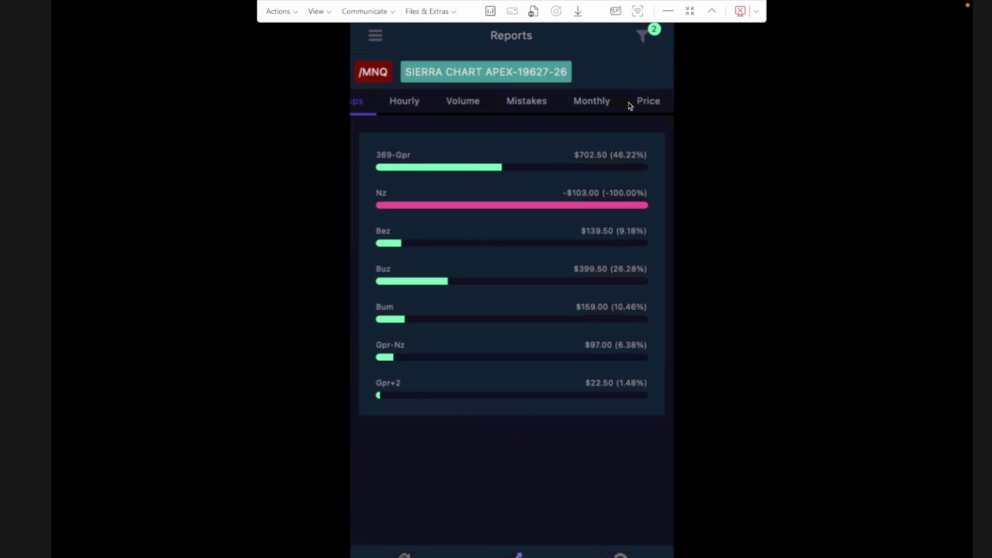
pyautogui.hscroll(-5, 630, 104)
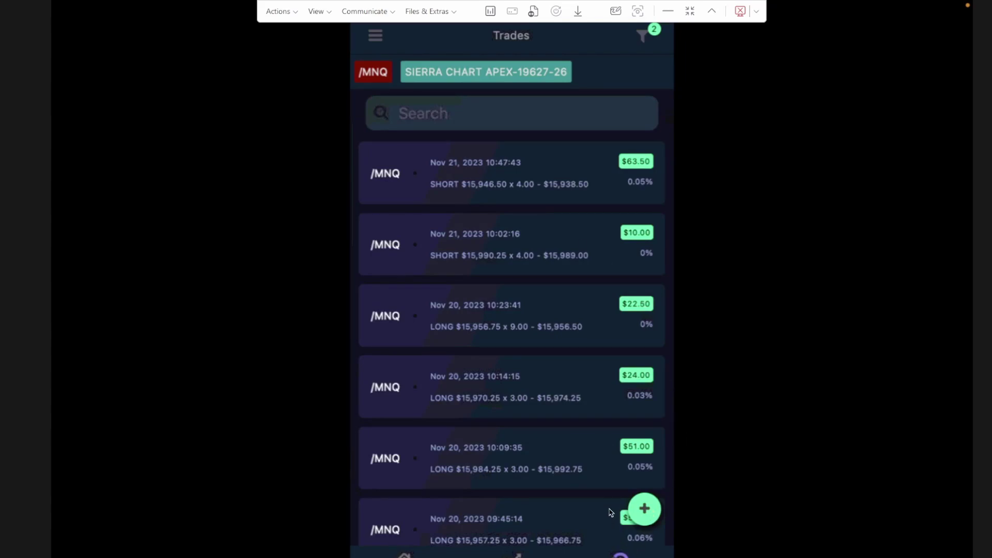
# Step: Scroll through the mobile app's list of /MNQ trades
pyautogui.scroll(-15, 611, 513)
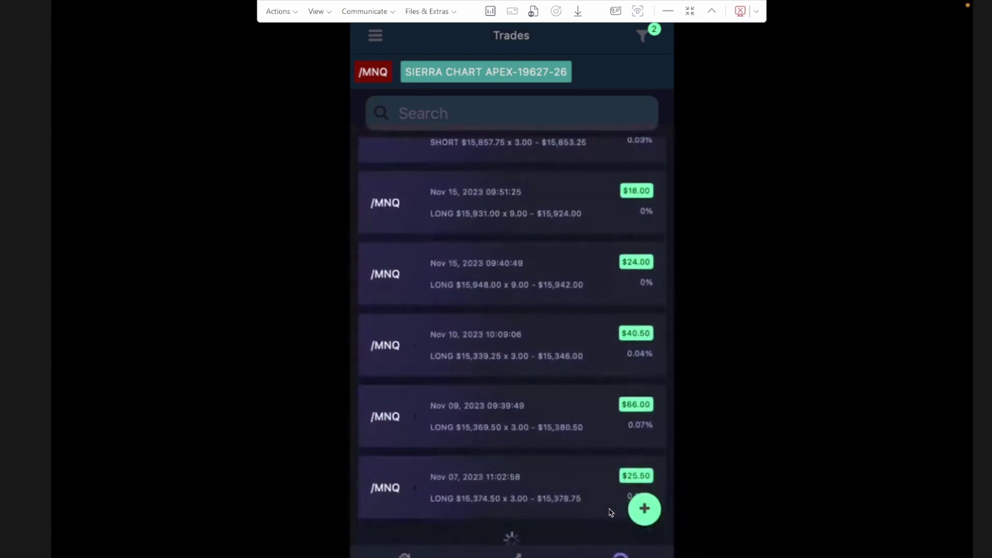
pyautogui.scroll(15, 611, 513)
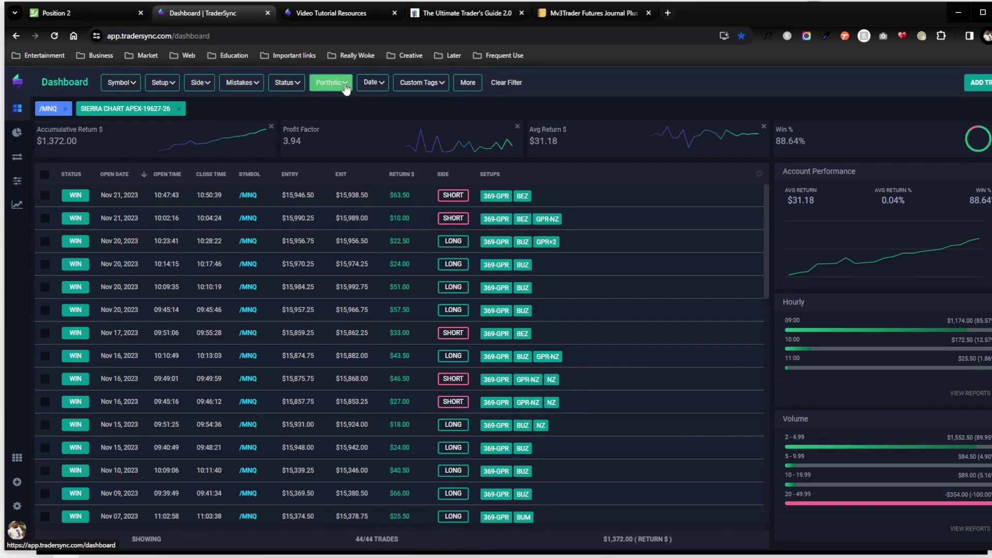
pyautogui.click(332, 14)
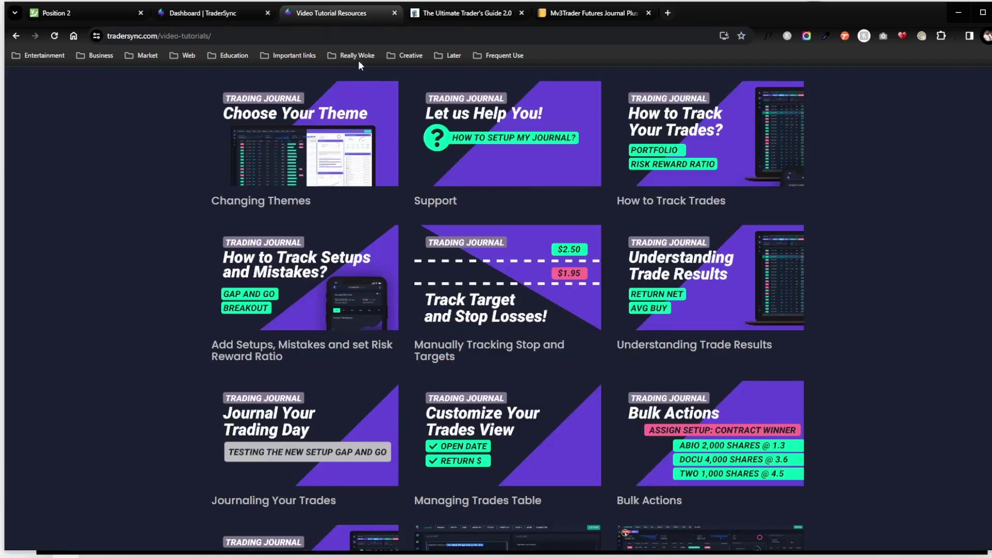
pyautogui.scroll(3, 287, 106)
pyautogui.scroll(4, 287, 105)
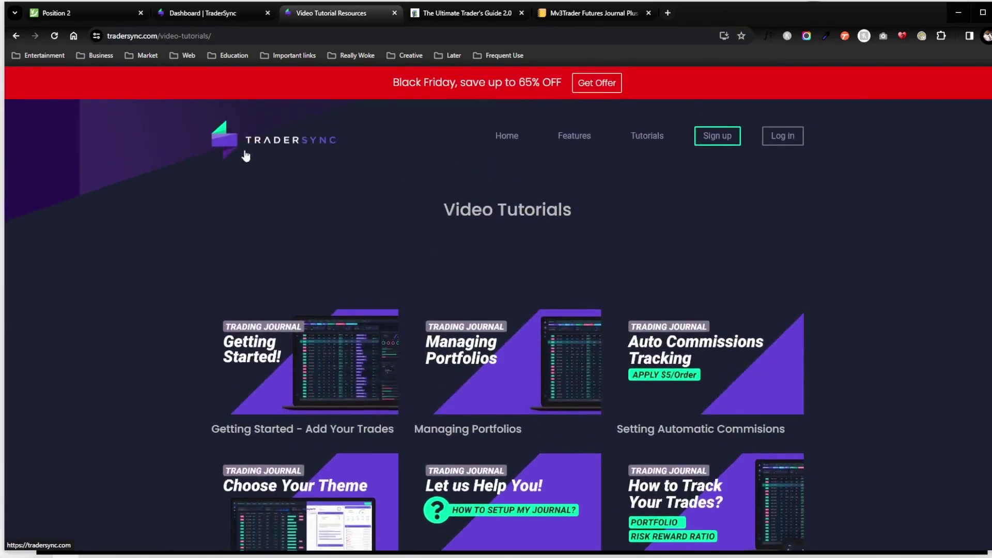
pyautogui.scroll(-12, 349, 297)
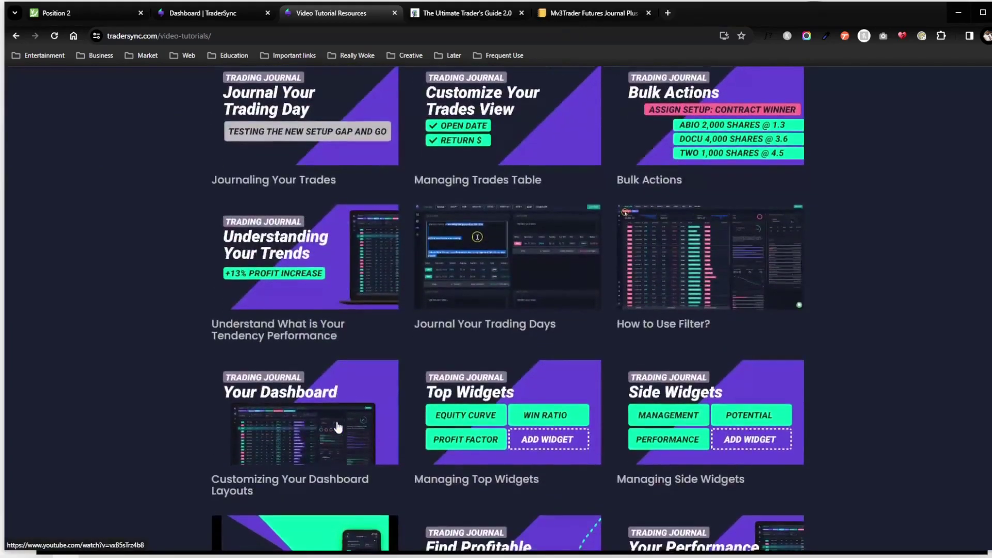
pyautogui.scroll(1, 335, 422)
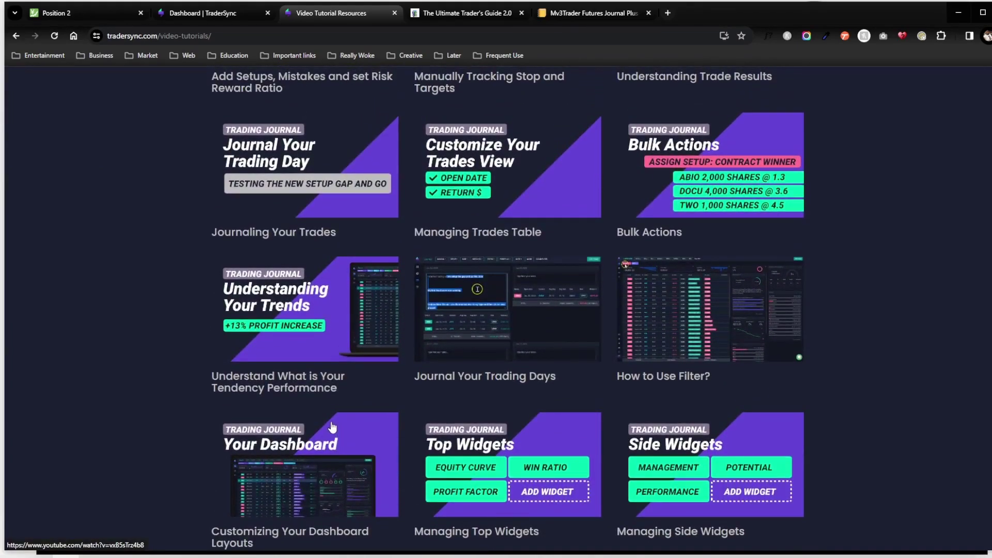
pyautogui.scroll(5, 333, 427)
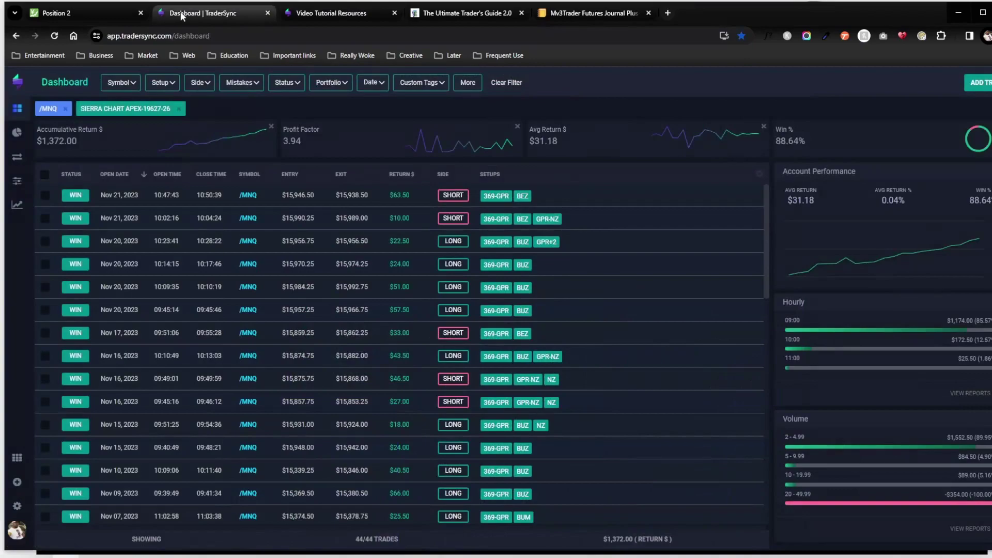